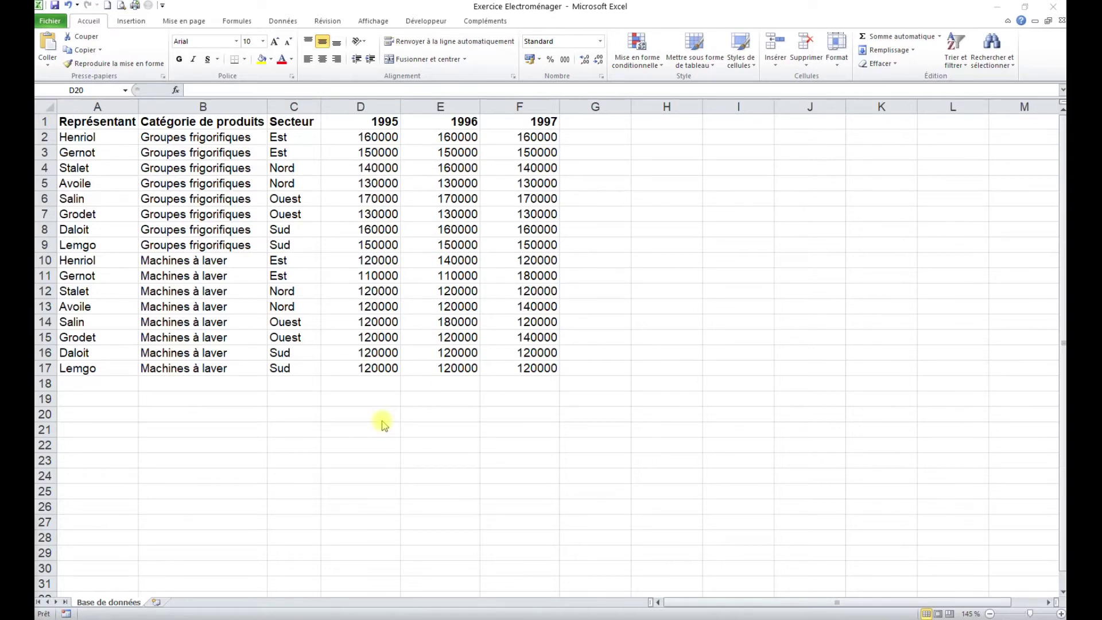
- Create a pivot table on a new worksheet from range A1:F17 of the Base de données sheet
left_click(299, 230)
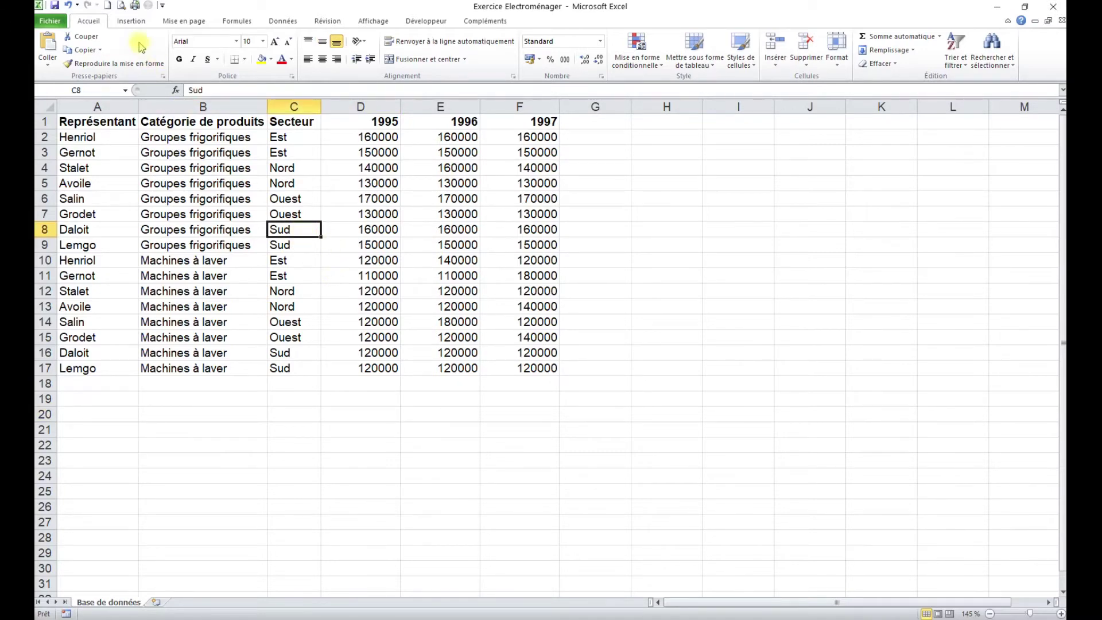
left_click(131, 22)
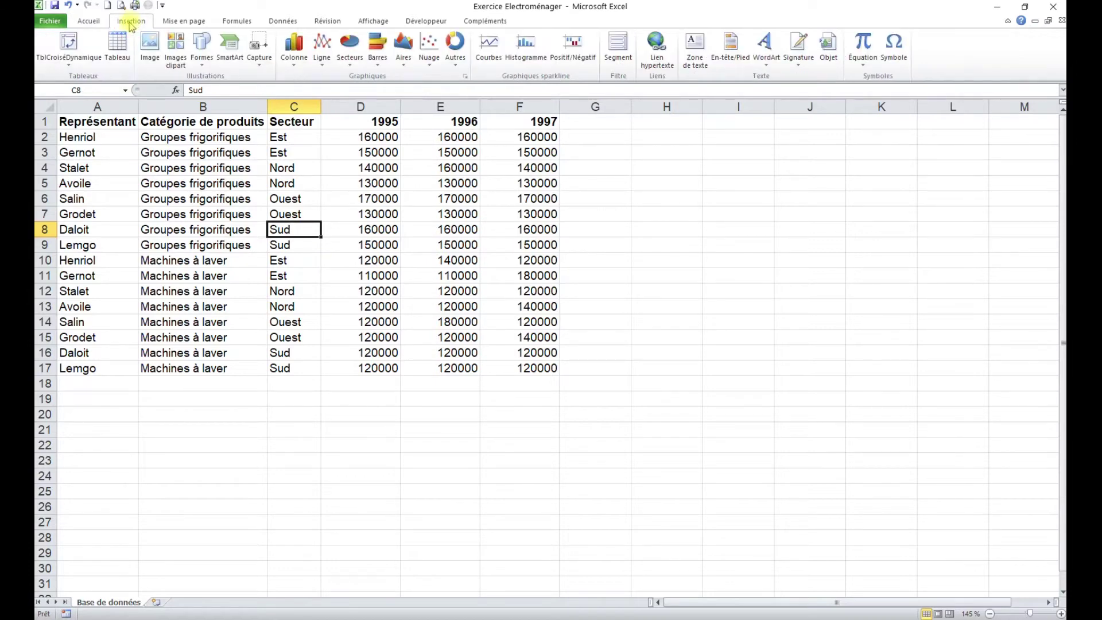
left_click(70, 45)
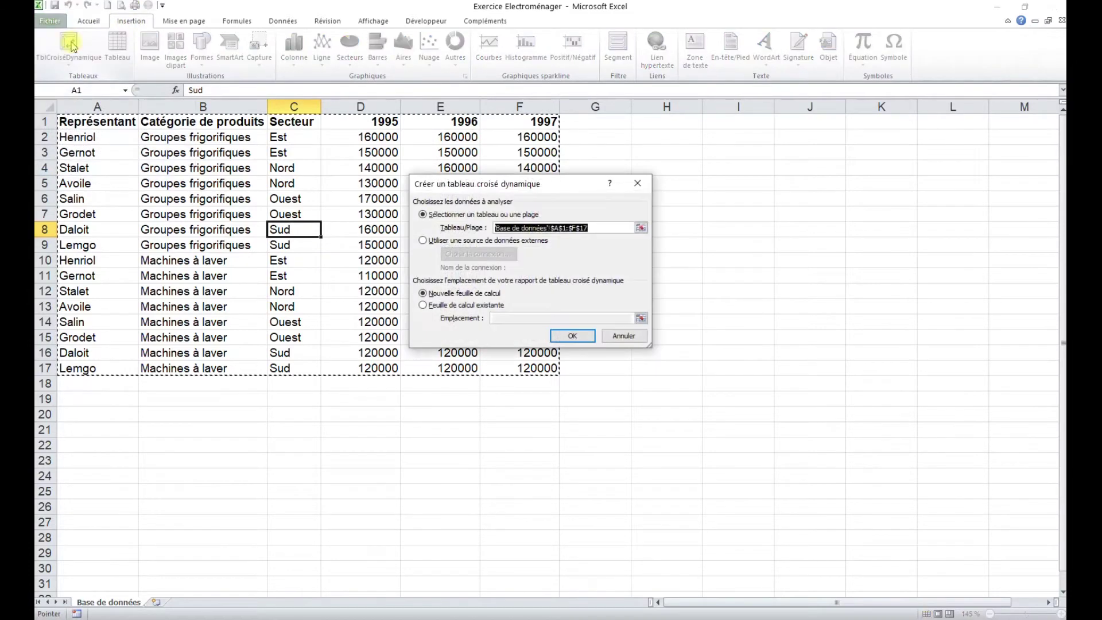
left_click_drag(546, 187, 717, 176)
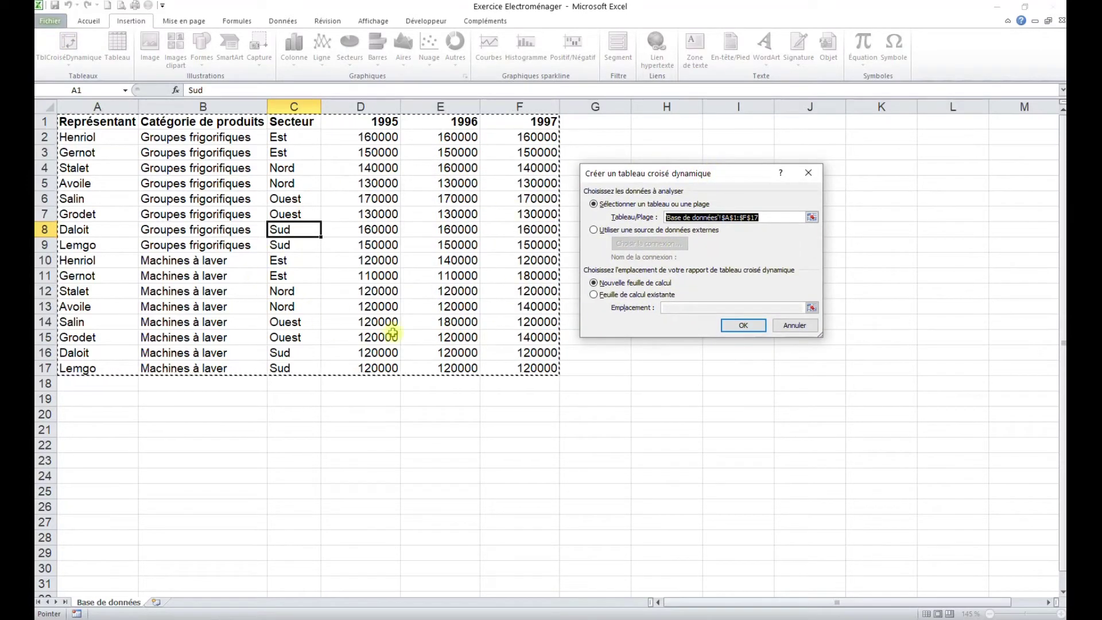
left_click_drag(717, 172, 562, 222)
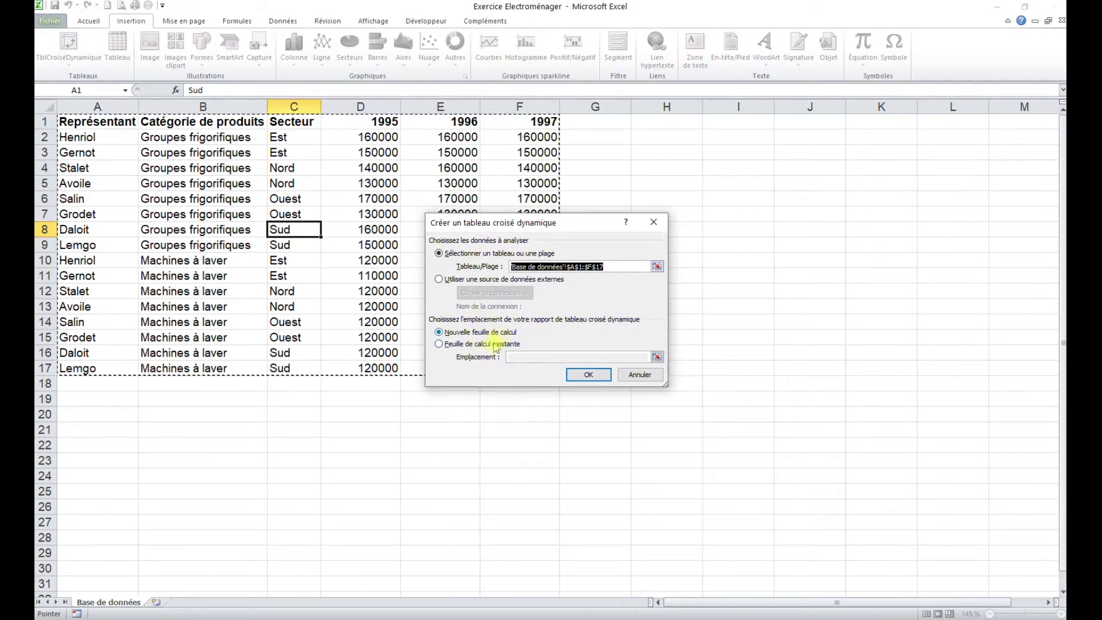
left_click(597, 375)
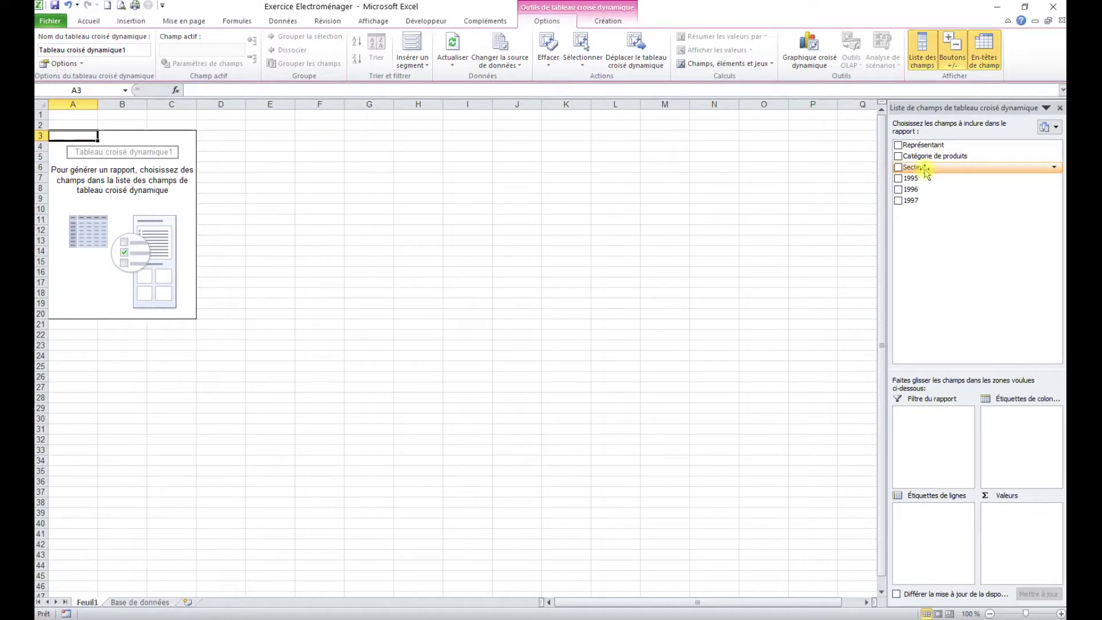
- Lay out the pivot table with Secteur as row labels, Catégorie de produits as column labels and the sum of 1995 as values
left_click_drag(925, 170, 934, 539)
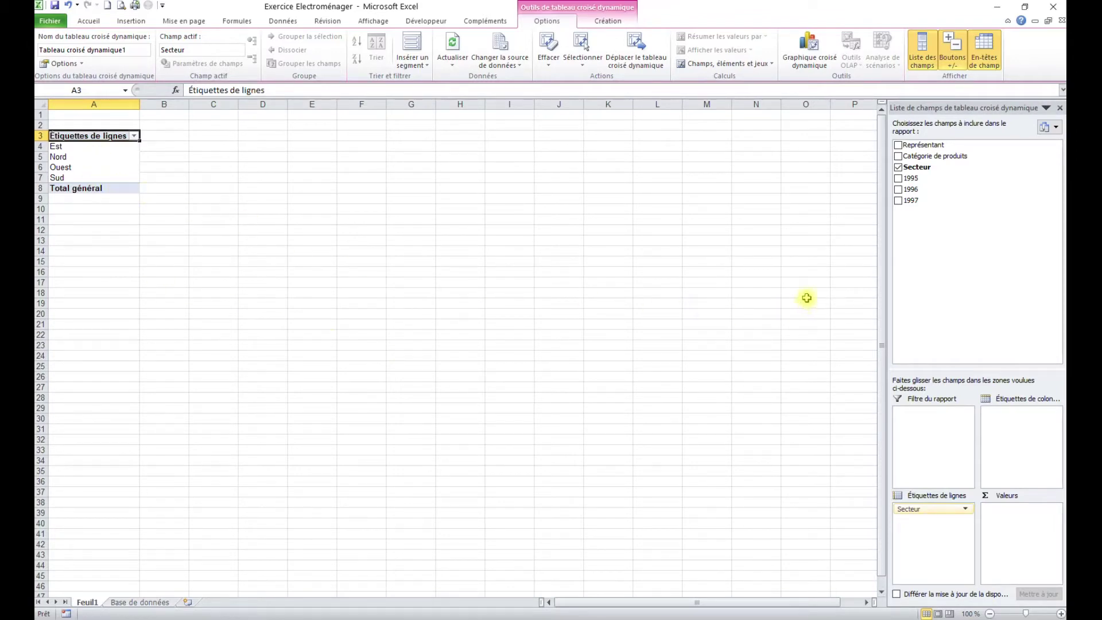
left_click_drag(940, 157, 1019, 439)
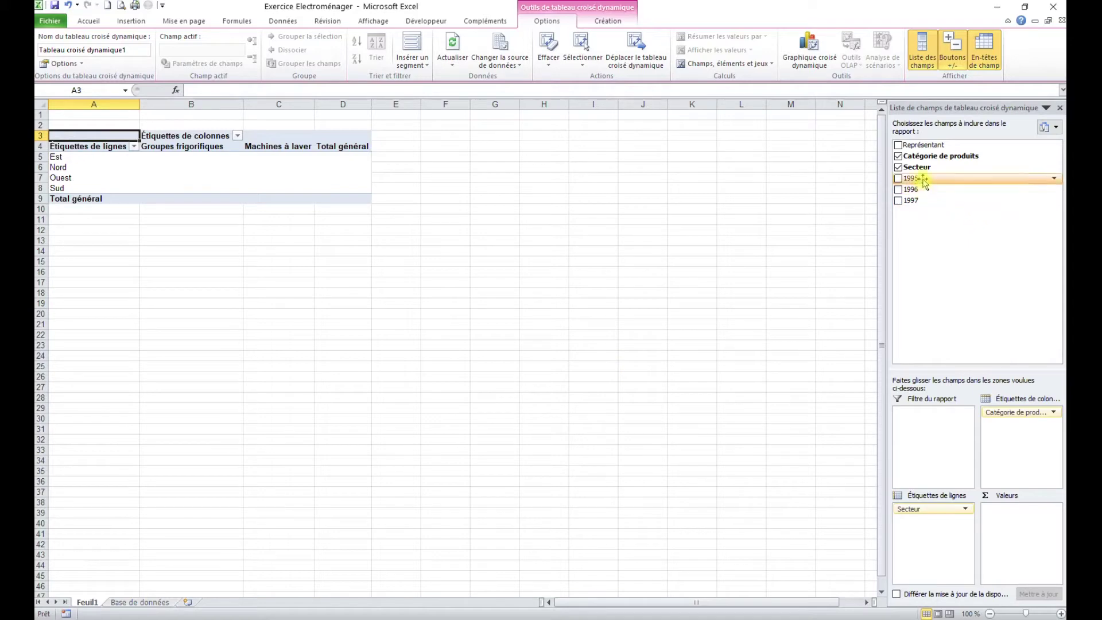
left_click_drag(918, 179, 1023, 537)
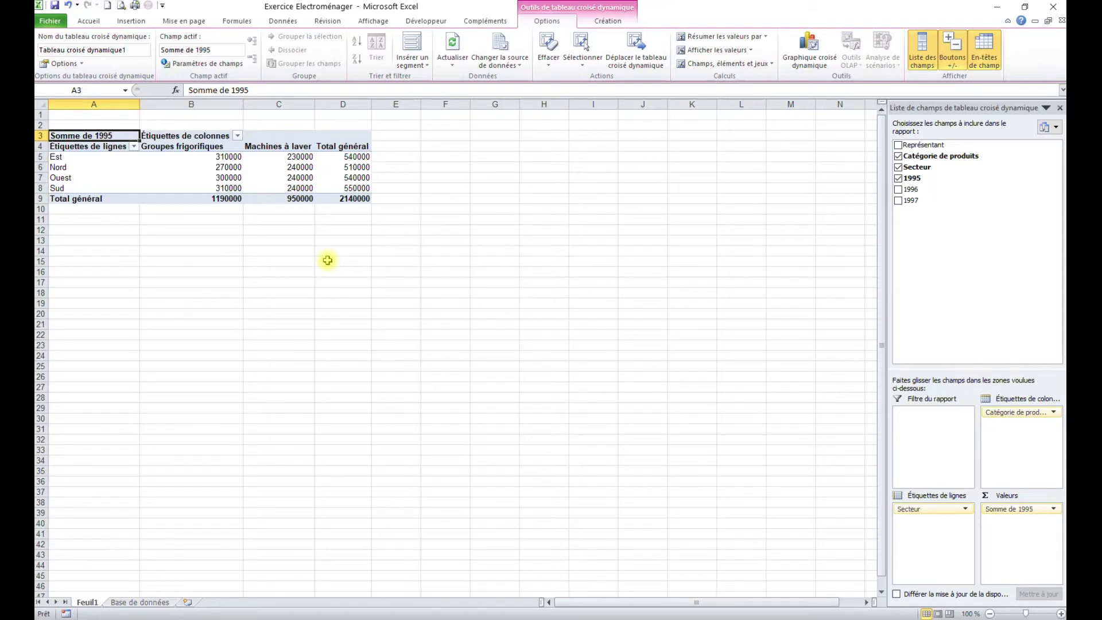
left_click(100, 158)
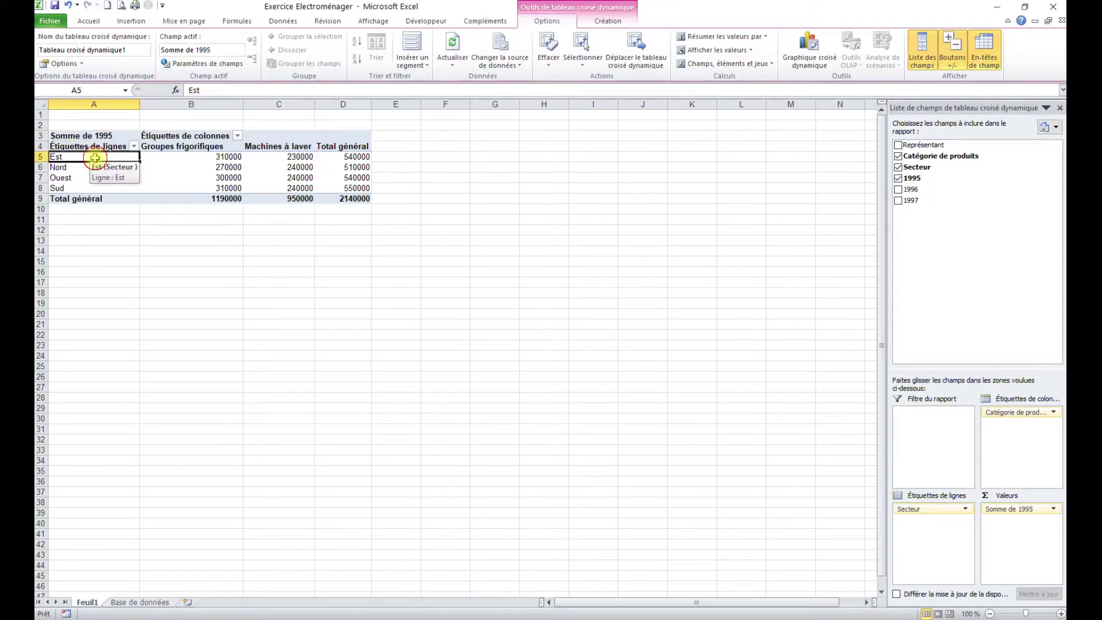
left_click_drag(100, 157, 199, 160)
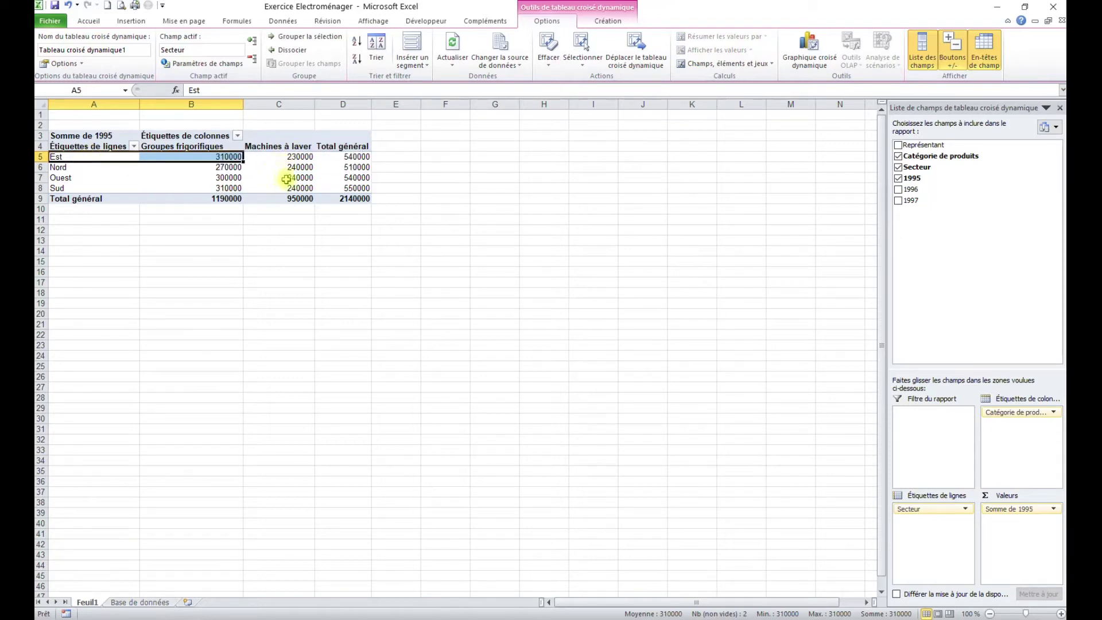
left_click(248, 177)
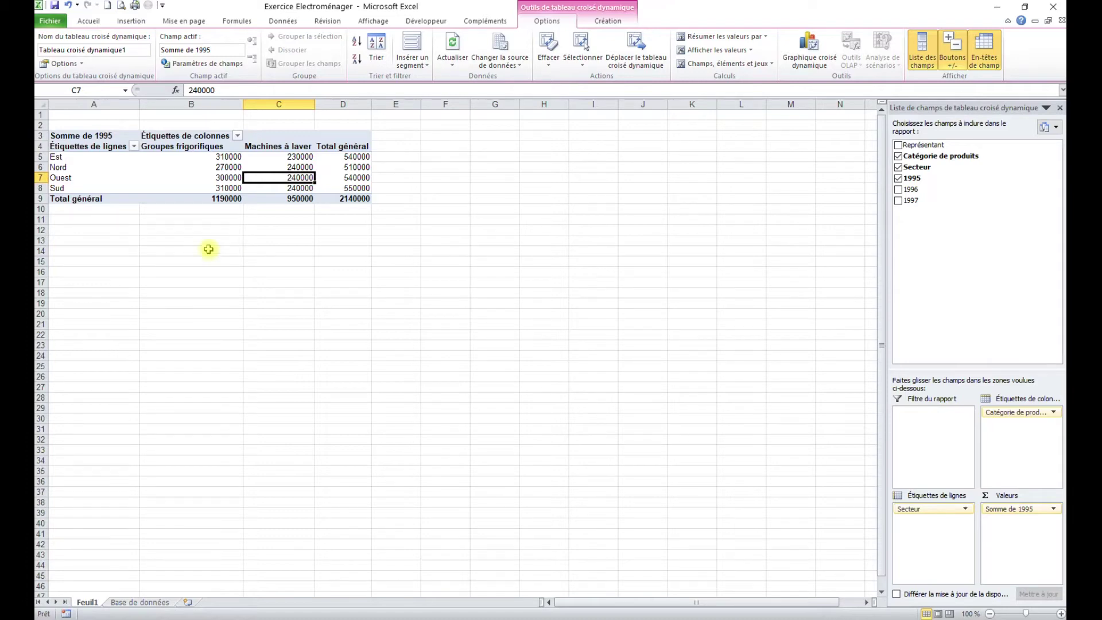
- Create a second pivot table on another new worksheet from the same Base de données range
left_click(143, 601)
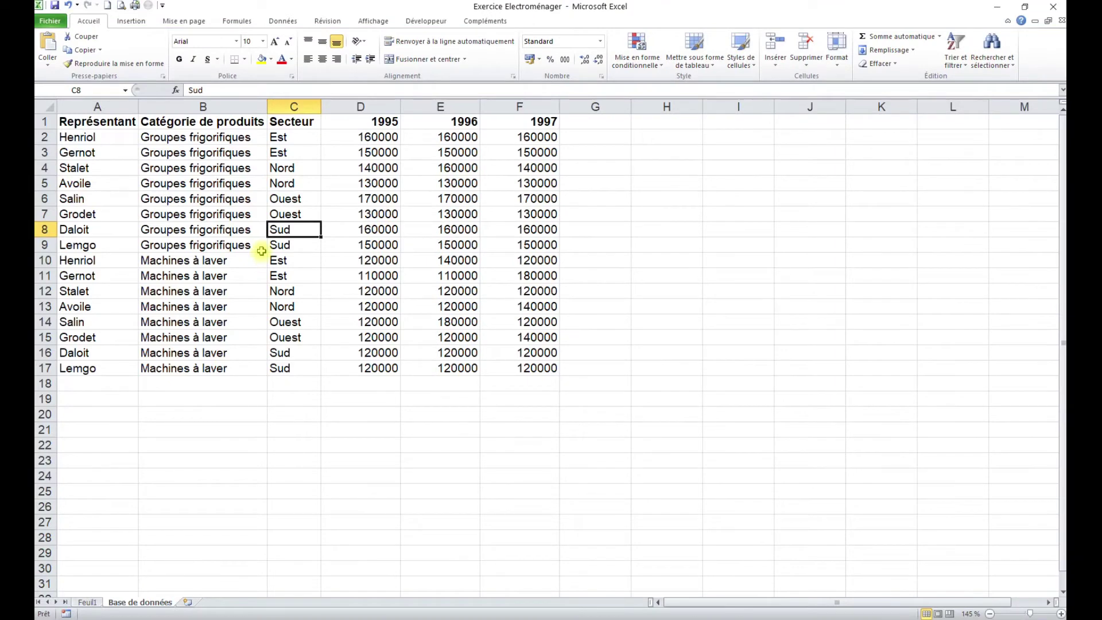
left_click(136, 22)
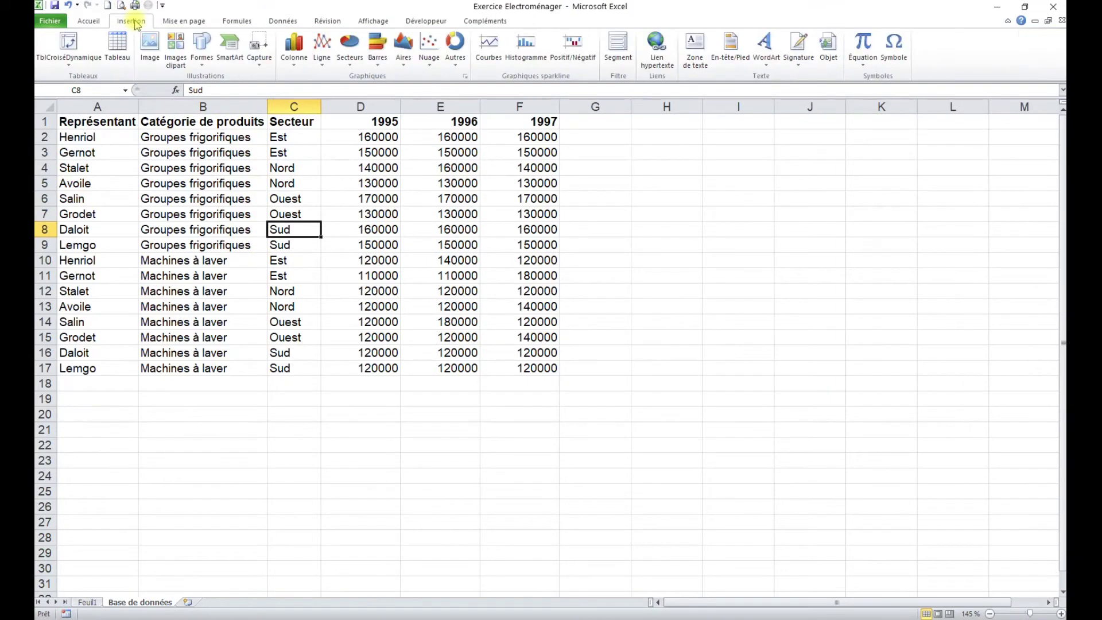
left_click(73, 48)
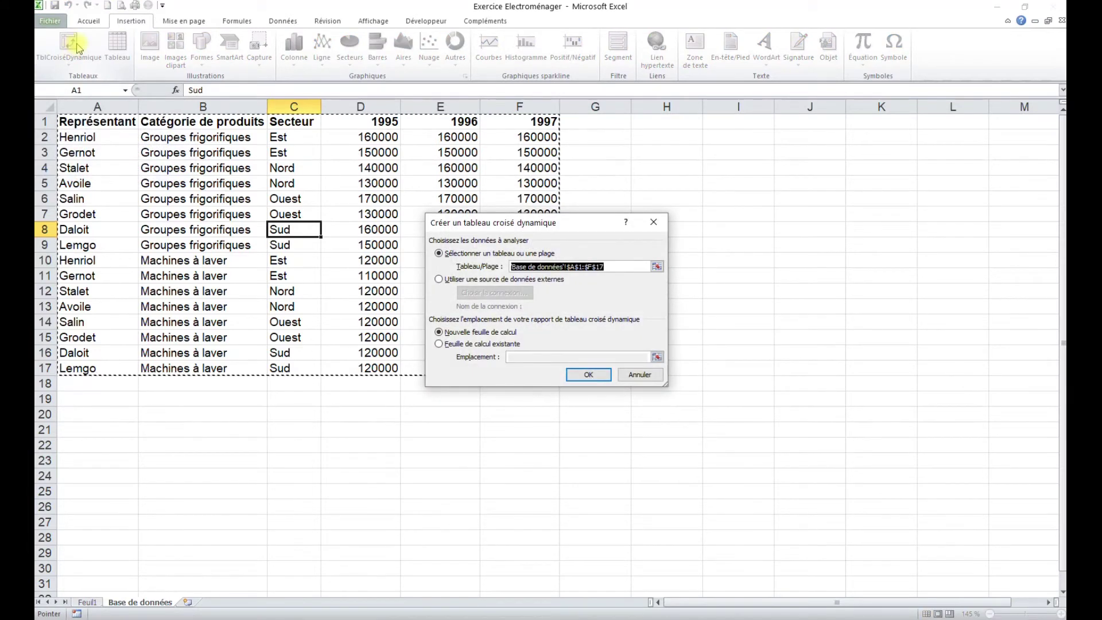
left_click(606, 376)
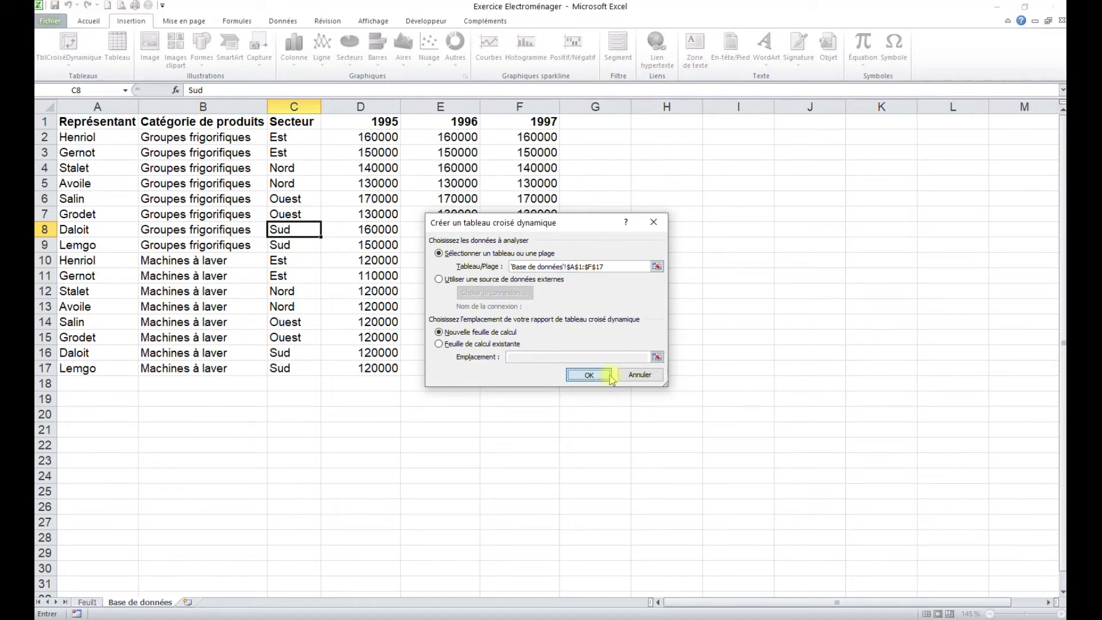
left_click(609, 376)
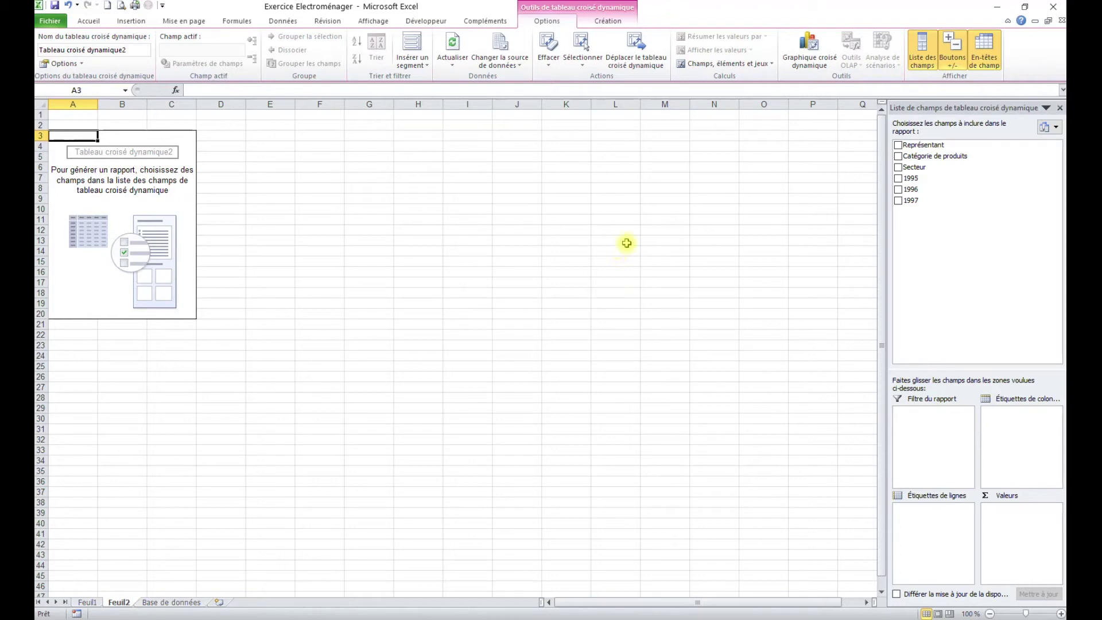
- Lay out the second pivot table with Catégorie de produits as rows, Secteur as columns and the sums of 1995, 1996 and 1997 as values
left_click_drag(944, 157, 938, 570)
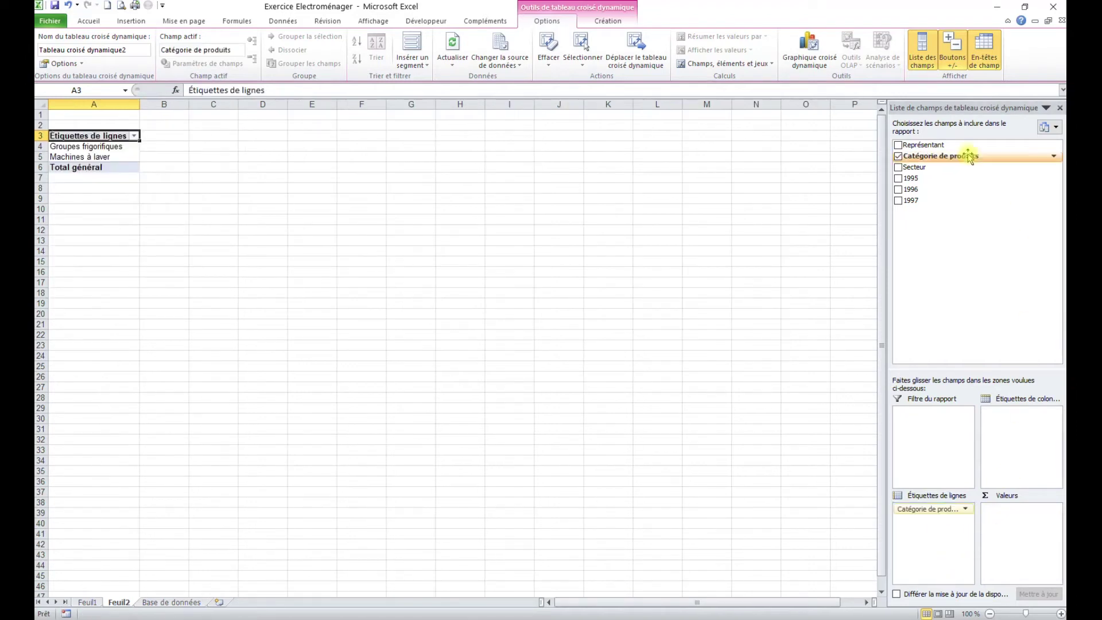
left_click_drag(915, 167, 1001, 444)
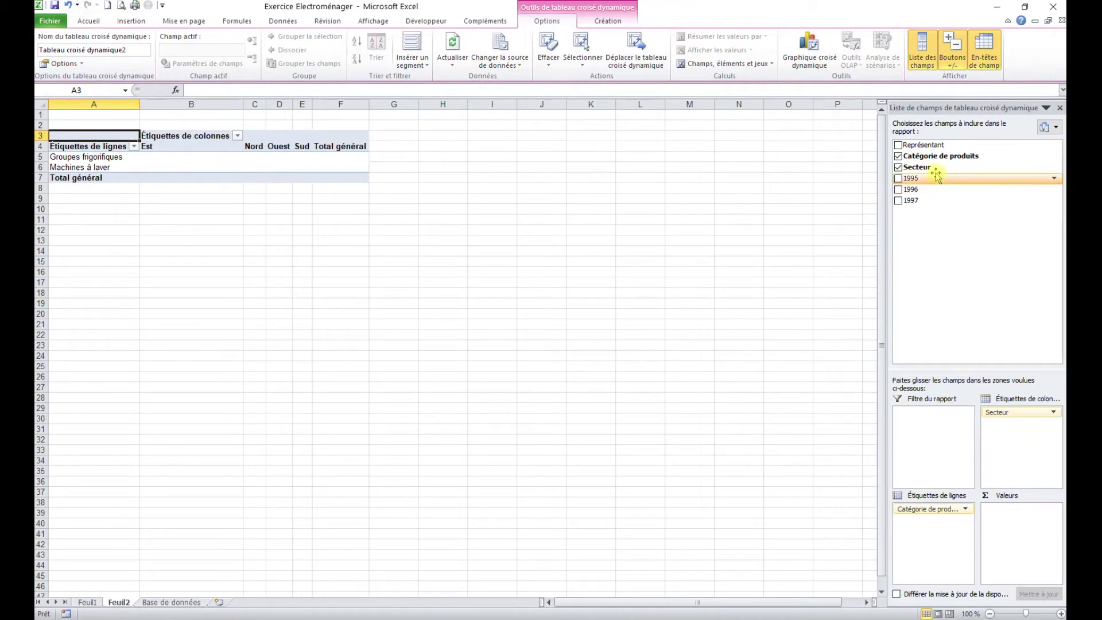
left_click_drag(945, 179, 1021, 536)
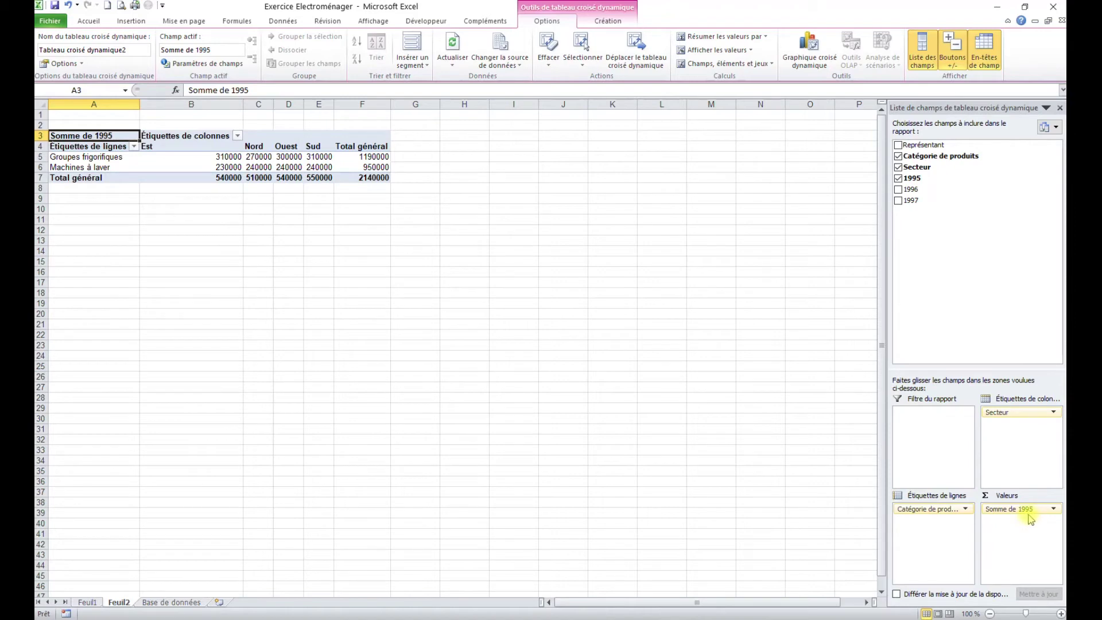
left_click_drag(926, 193, 1011, 540)
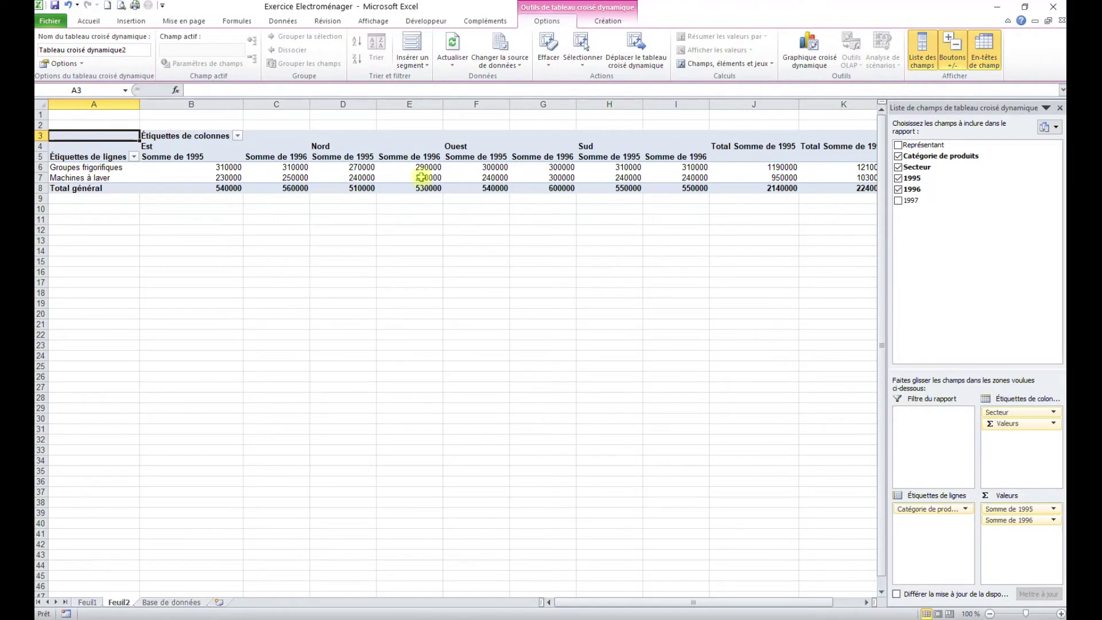
left_click_drag(927, 201, 1019, 563)
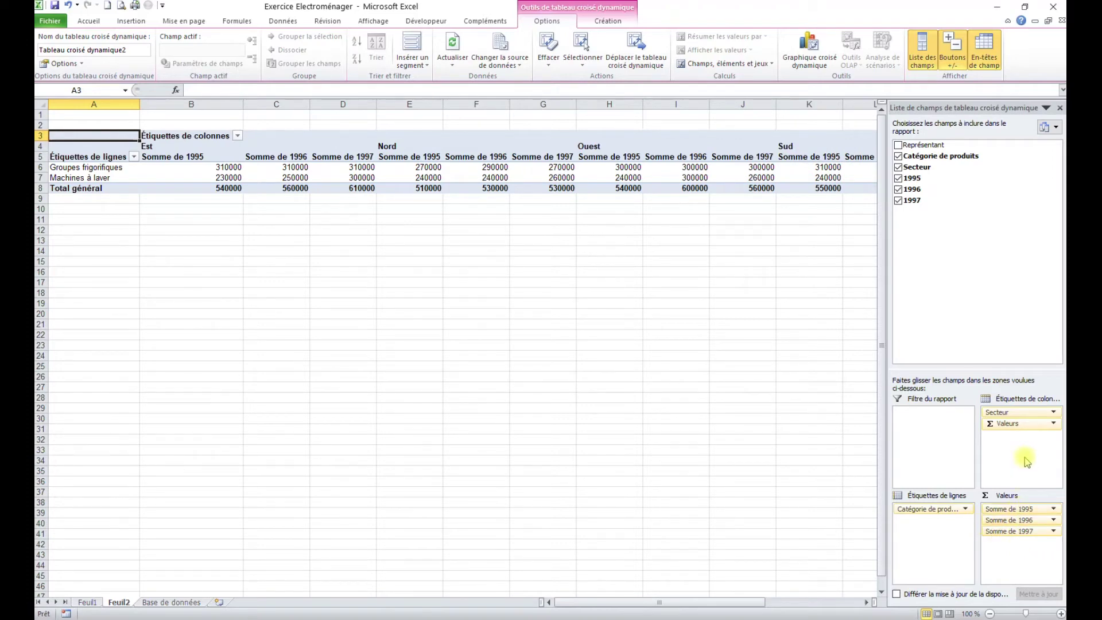
- Move the Valeurs field from the column labels to the row labels, below Catégorie de produits
left_click_drag(728, 602, 658, 615)
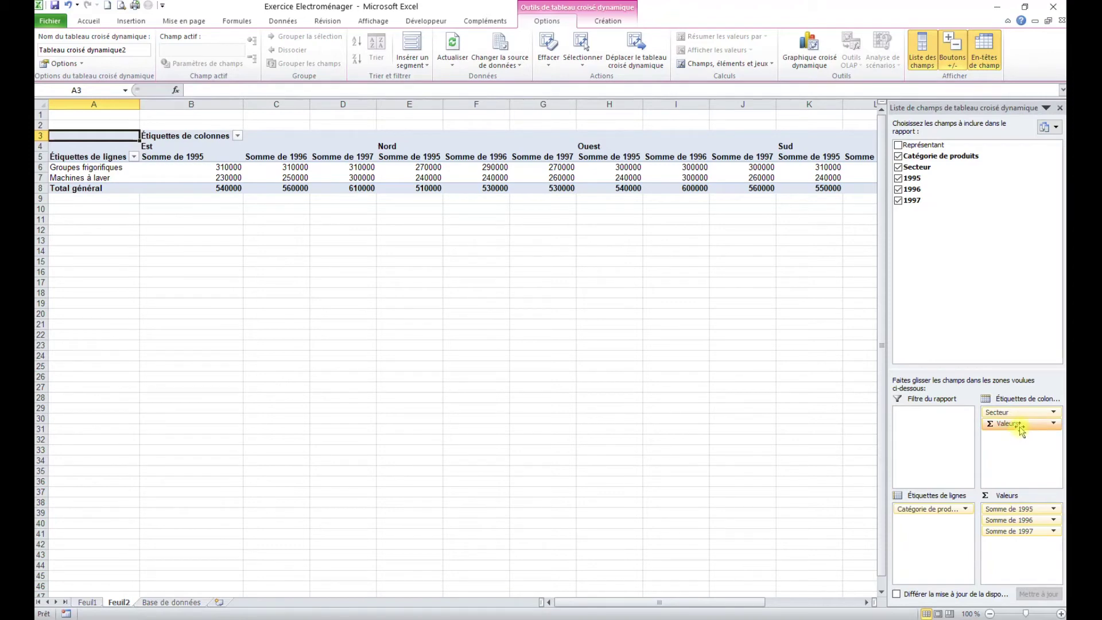
left_click_drag(1020, 430, 954, 524)
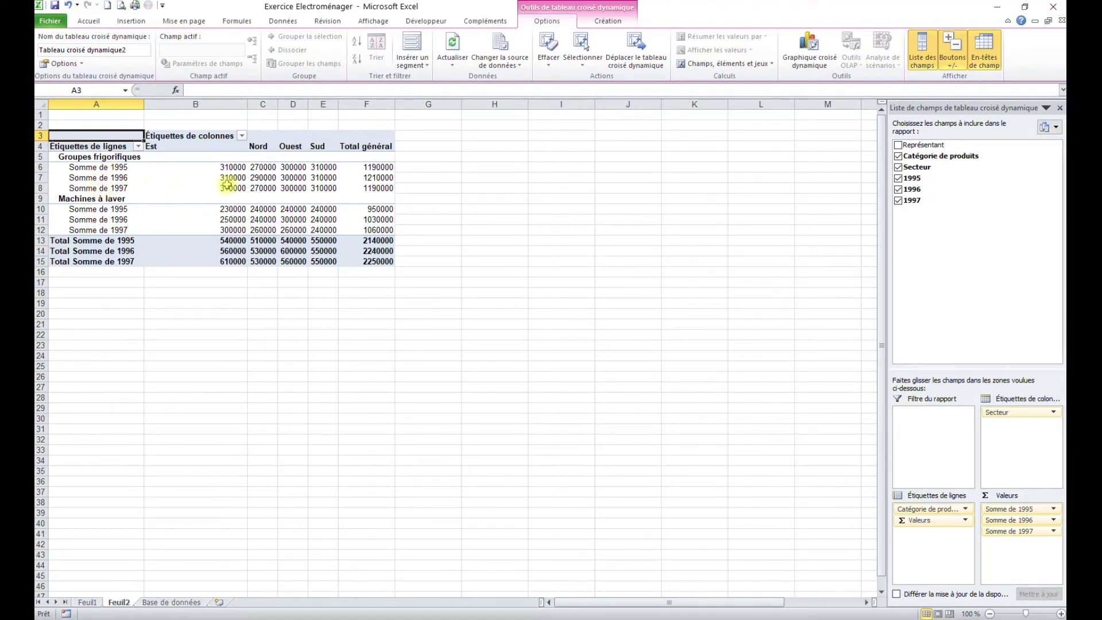
mouse_move(255, 184)
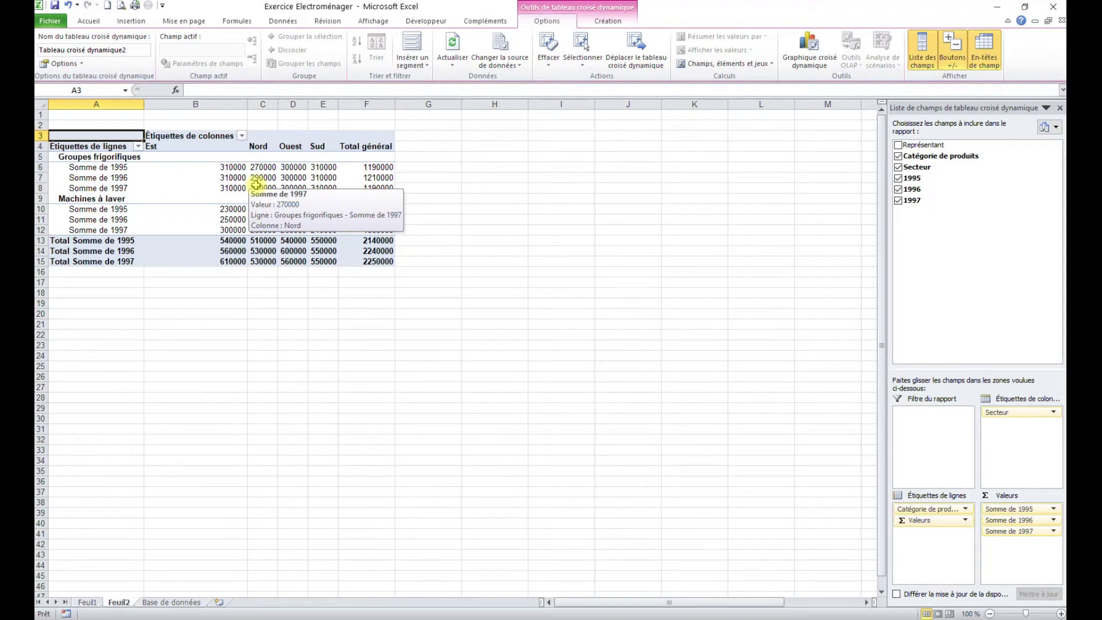
- Show the 1995 sums in the second pivot table as % du total de la ligne
left_click_drag(229, 167, 367, 167)
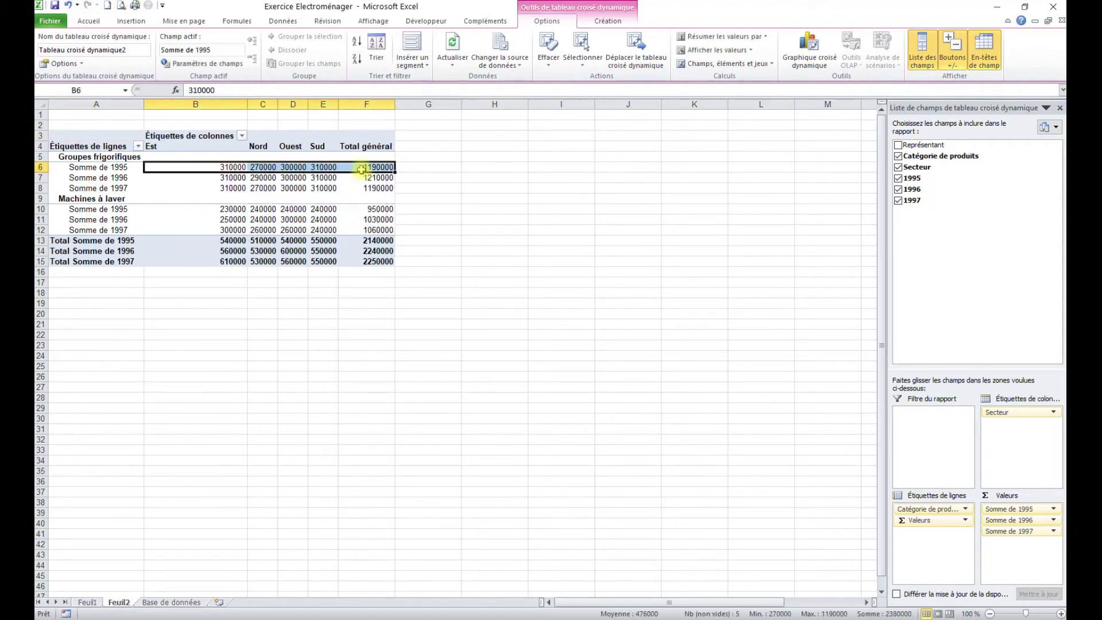
left_click(229, 167)
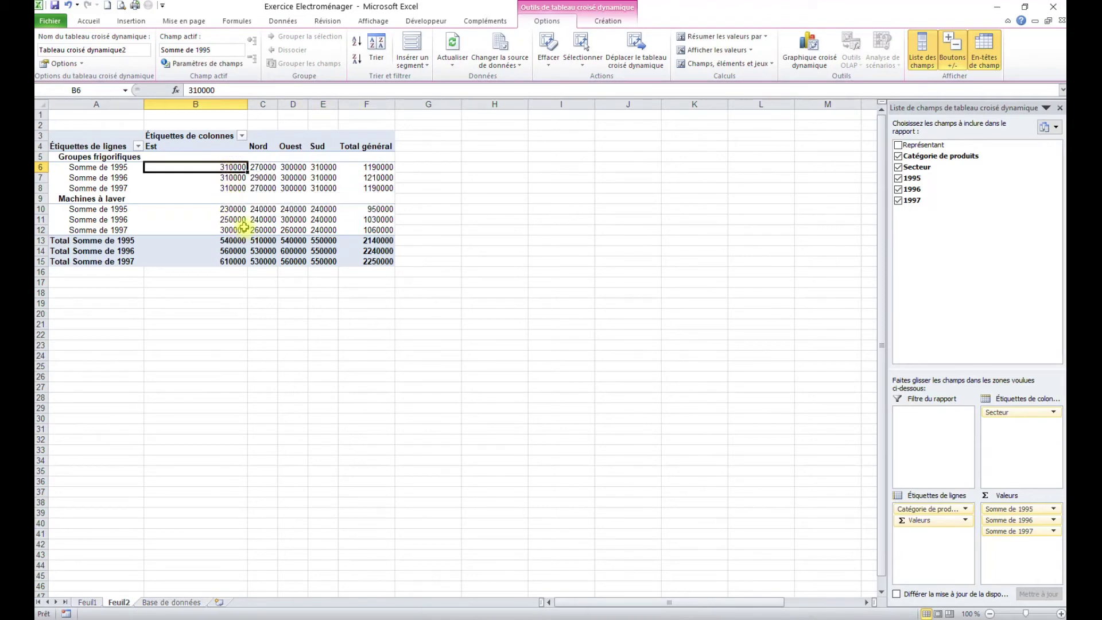
mouse_move(219, 167)
right_click(216, 168)
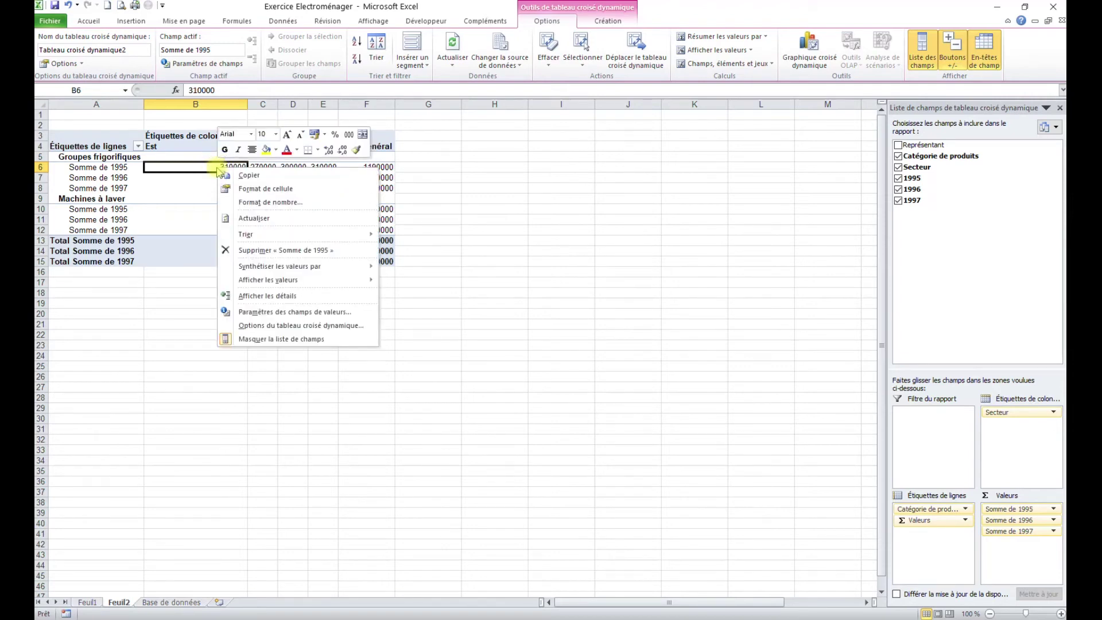
mouse_move(255, 279)
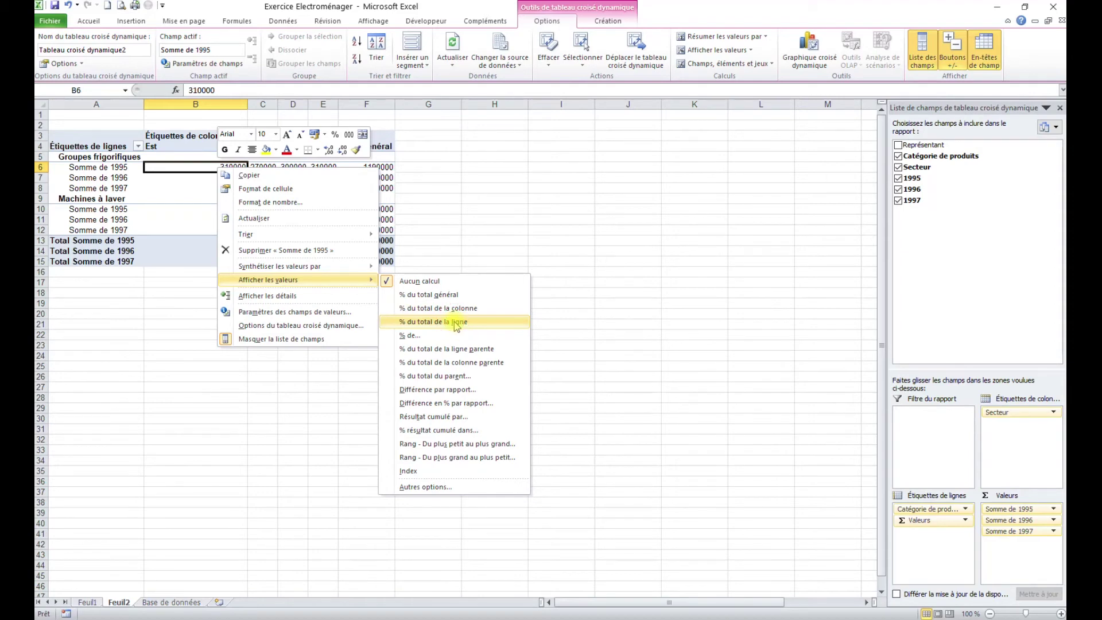
left_click(456, 322)
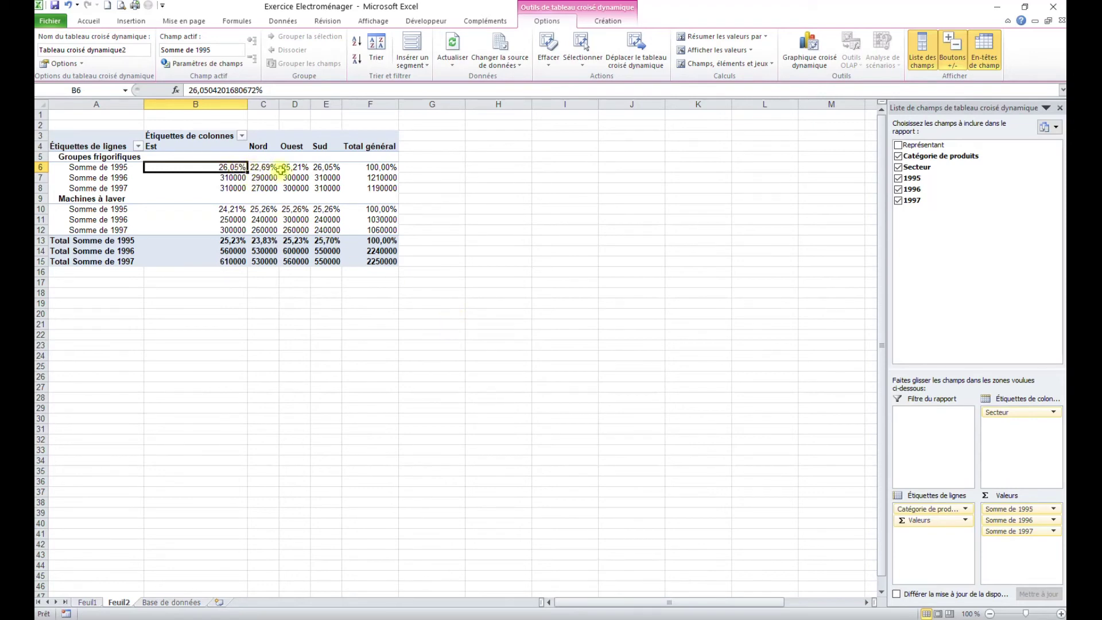
mouse_move(392, 166)
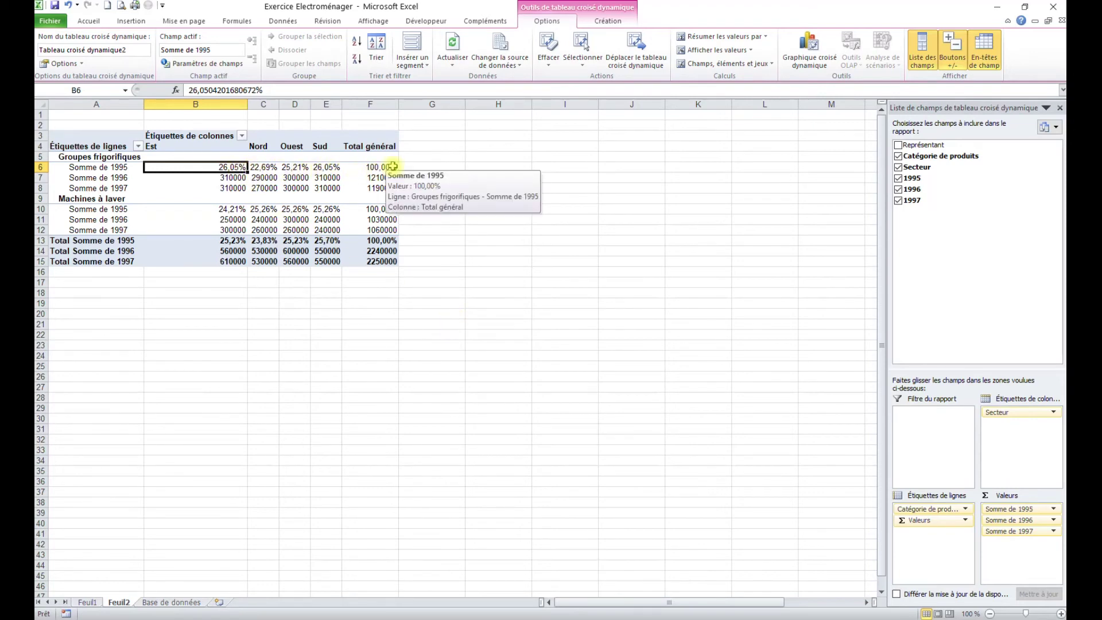
- Show the 1996 sums as % du total de la ligne
left_click(230, 178)
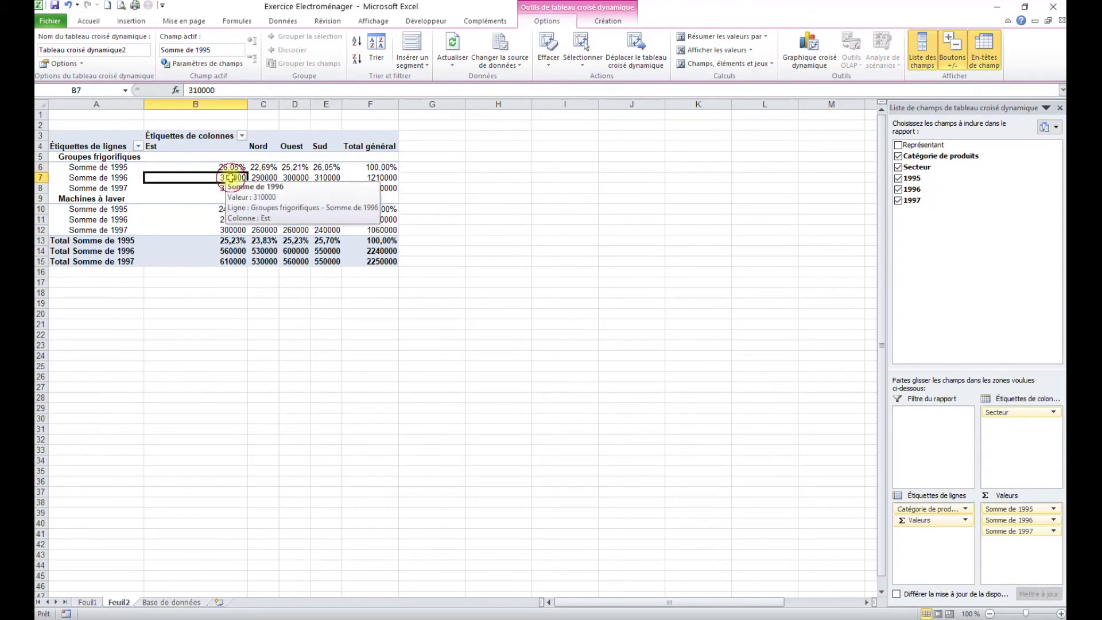
right_click(230, 177)
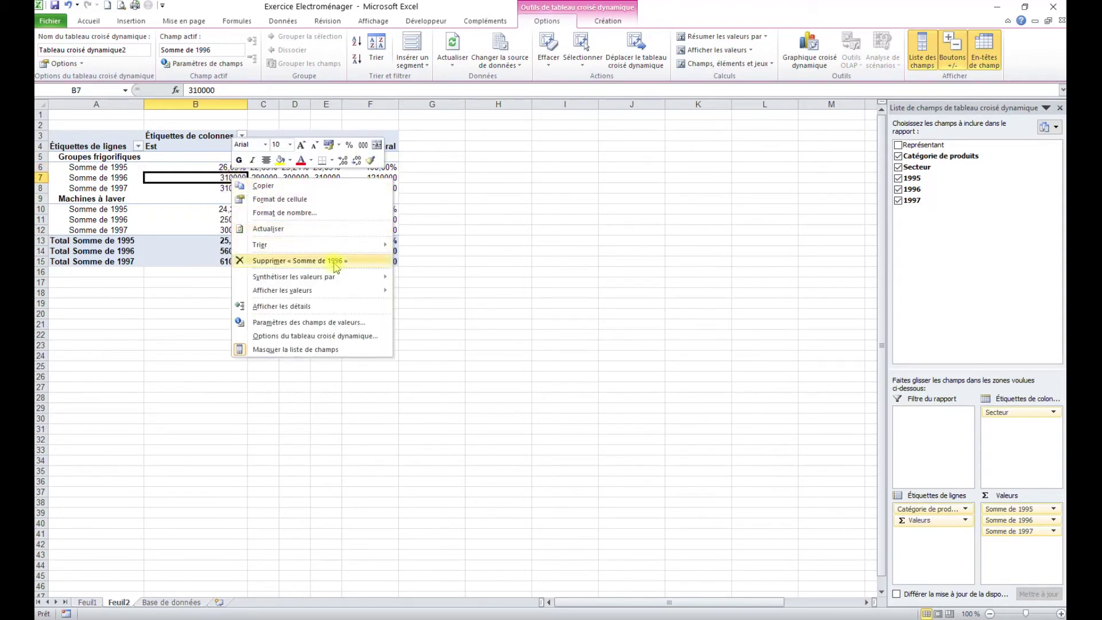
mouse_move(337, 294)
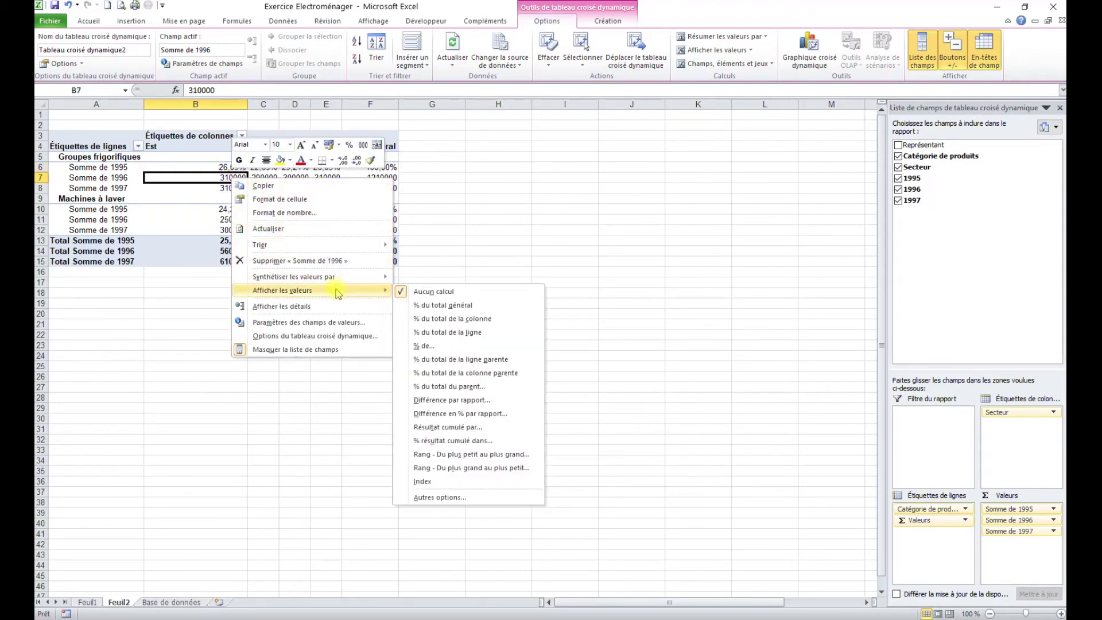
left_click(470, 332)
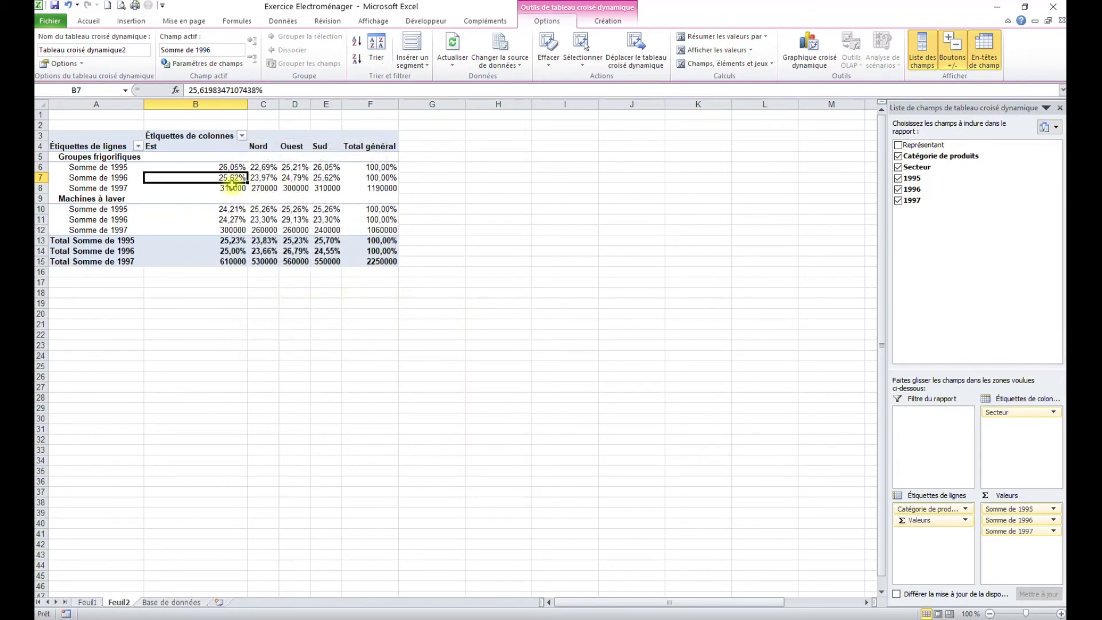
- Show the 1997 sums in the second pivot table as % du total de la ligne
left_click(230, 188)
right_click(230, 189)
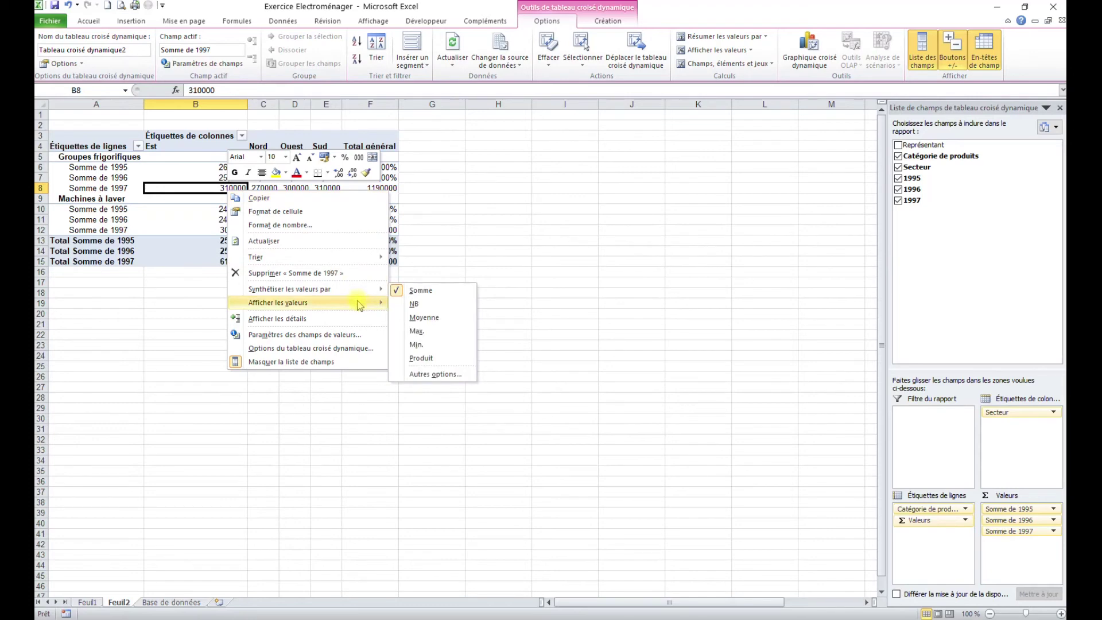
mouse_move(358, 301)
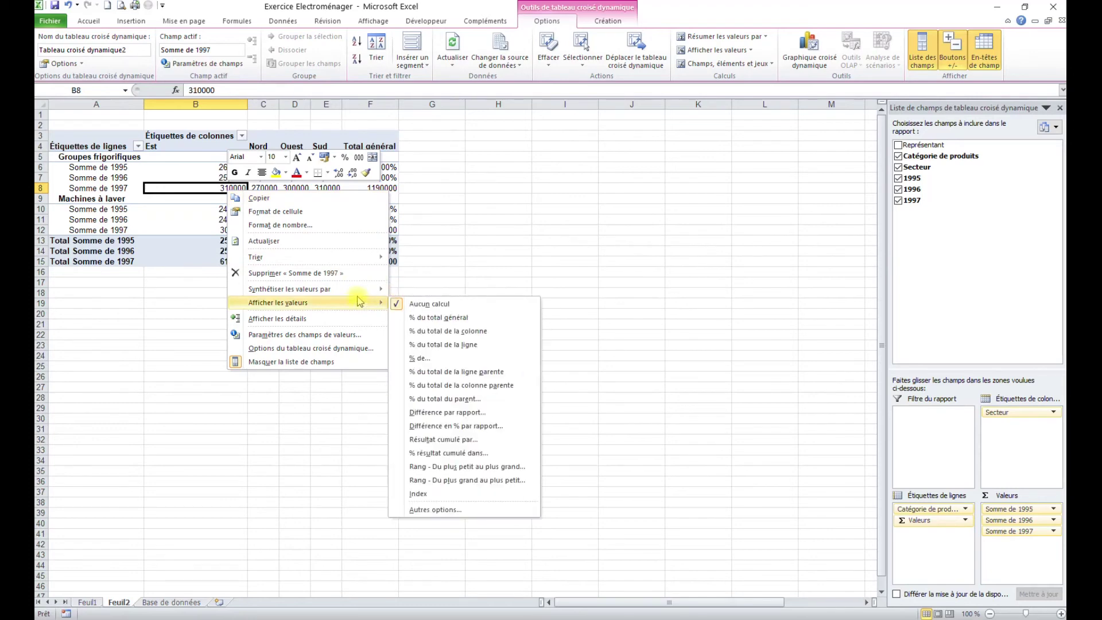
left_click(459, 345)
left_click_drag(243, 386, 261, 386)
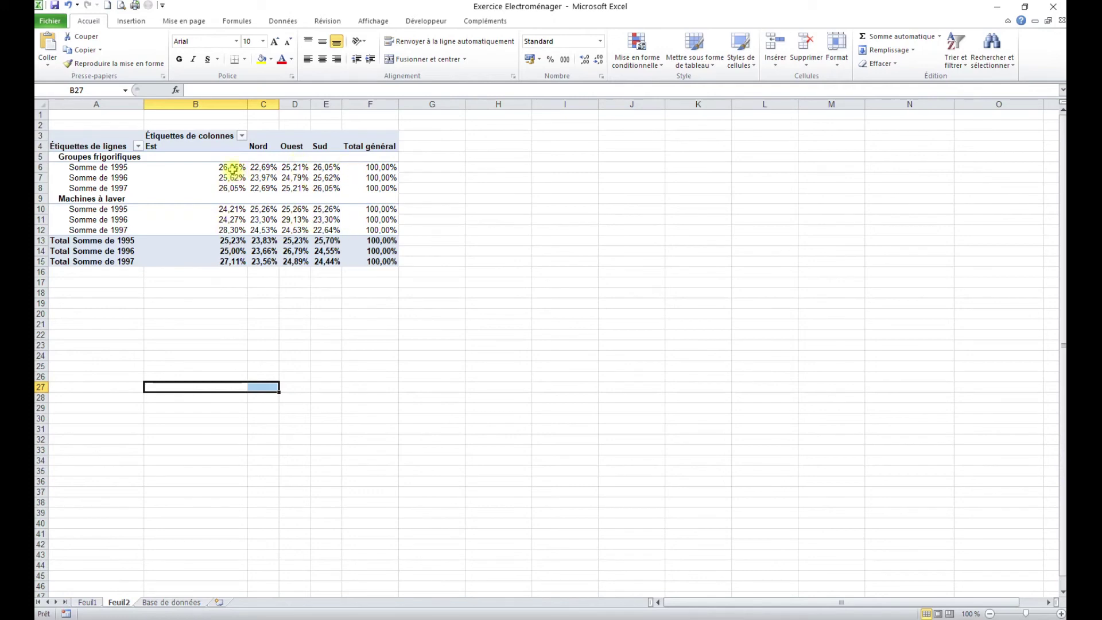
- Add 1995, 1996 and 1997 to the pivot table values a second time, placing each new sum directly after the same year's percentage
mouse_move(233, 169)
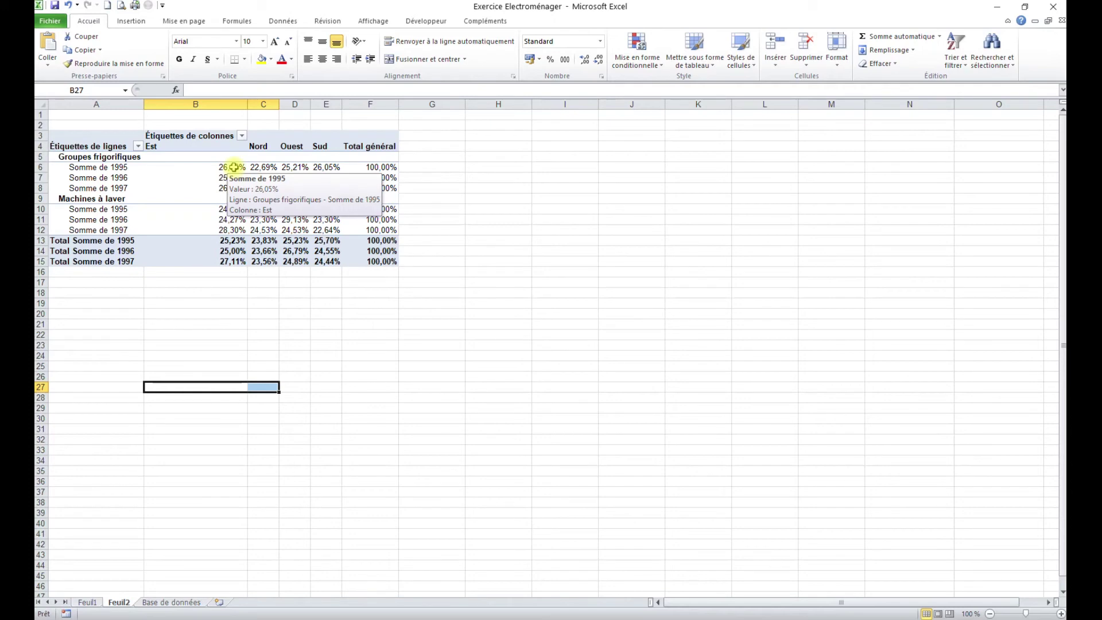
left_click(235, 167)
key("F9")
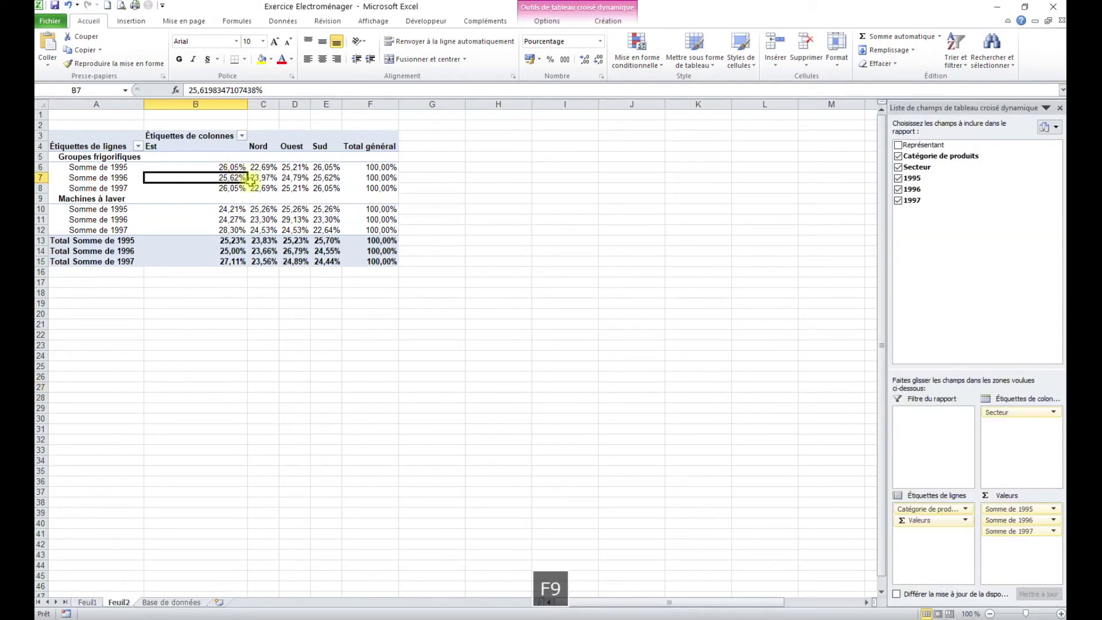
left_click(309, 229)
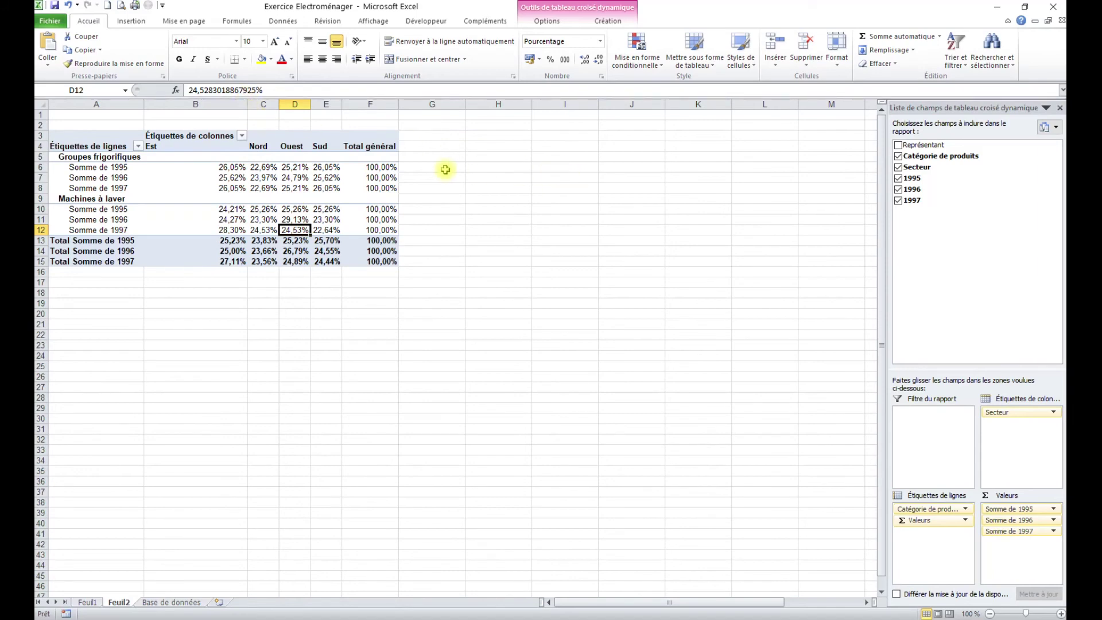
left_click_drag(918, 179, 1023, 546)
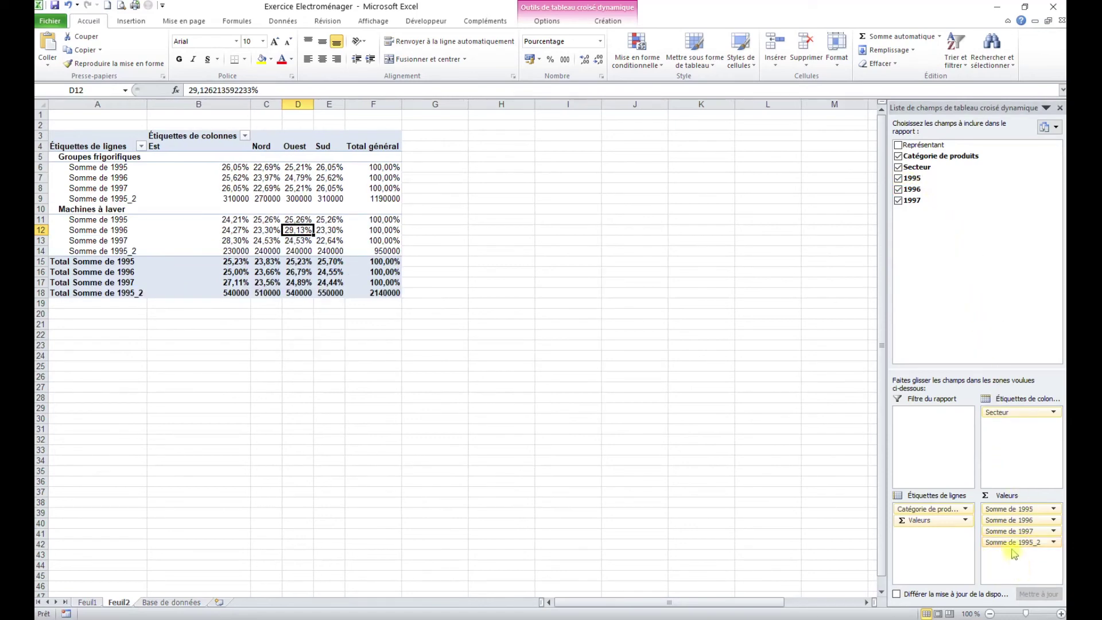
left_click_drag(912, 190, 1013, 552)
left_click_drag(912, 199, 1013, 571)
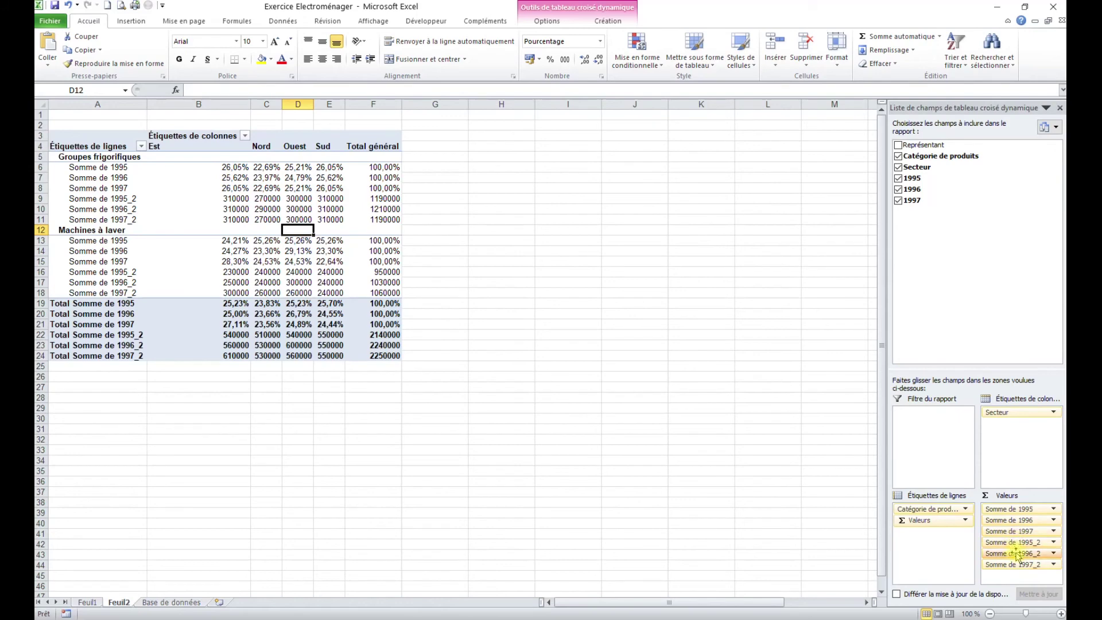
left_click_drag(1024, 545, 1019, 521)
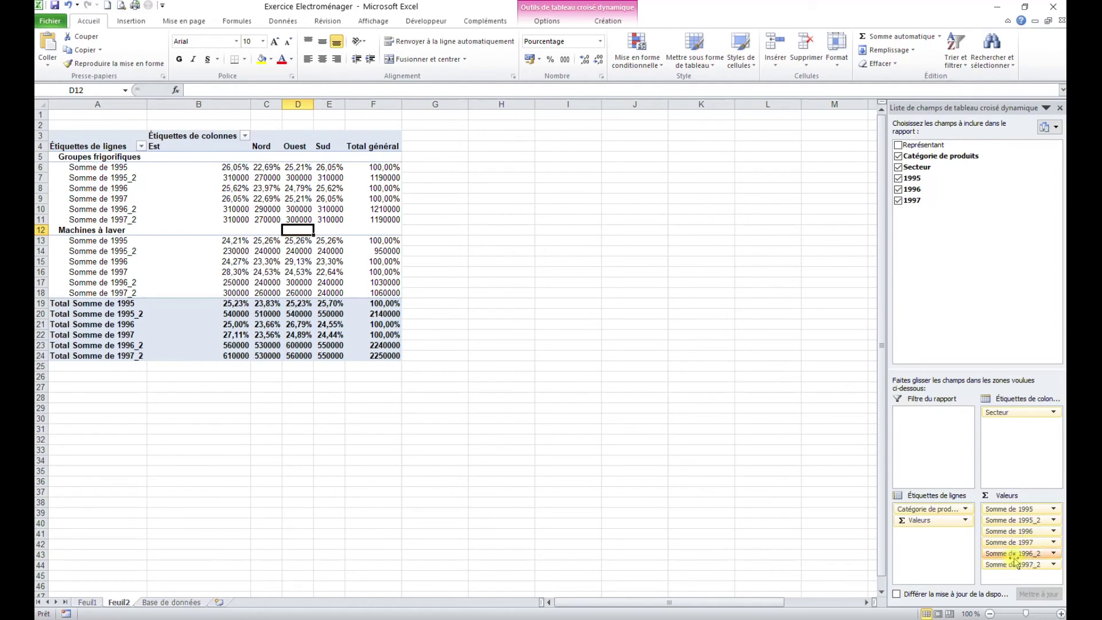
left_click_drag(1014, 554, 1014, 538)
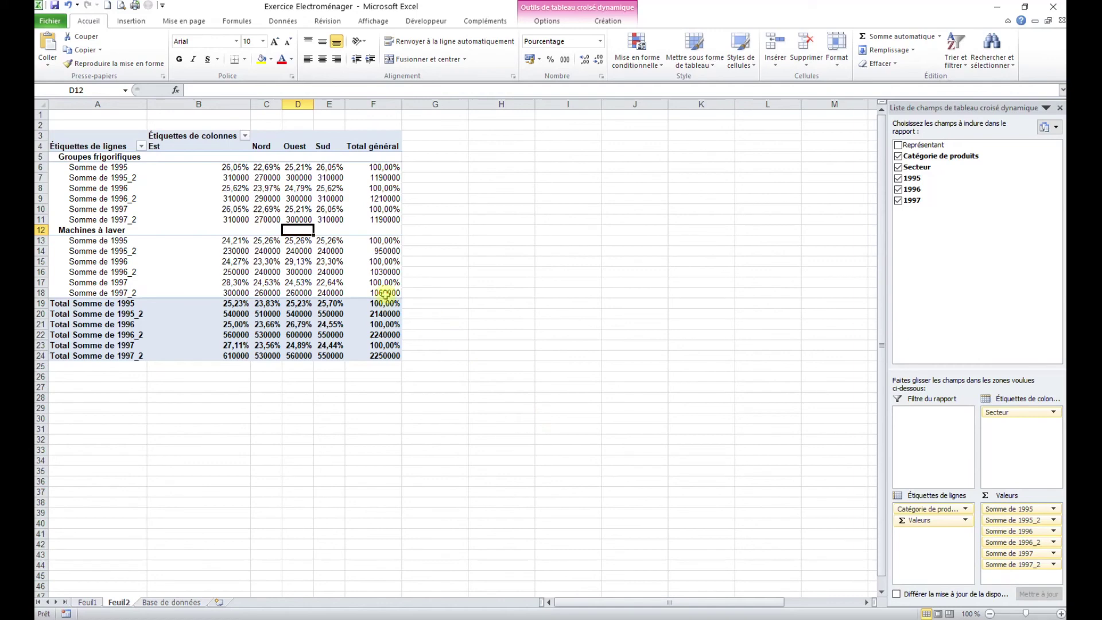
- Rename the row label of the 1995 percentage field as Pourcentage 1995
left_click(99, 168)
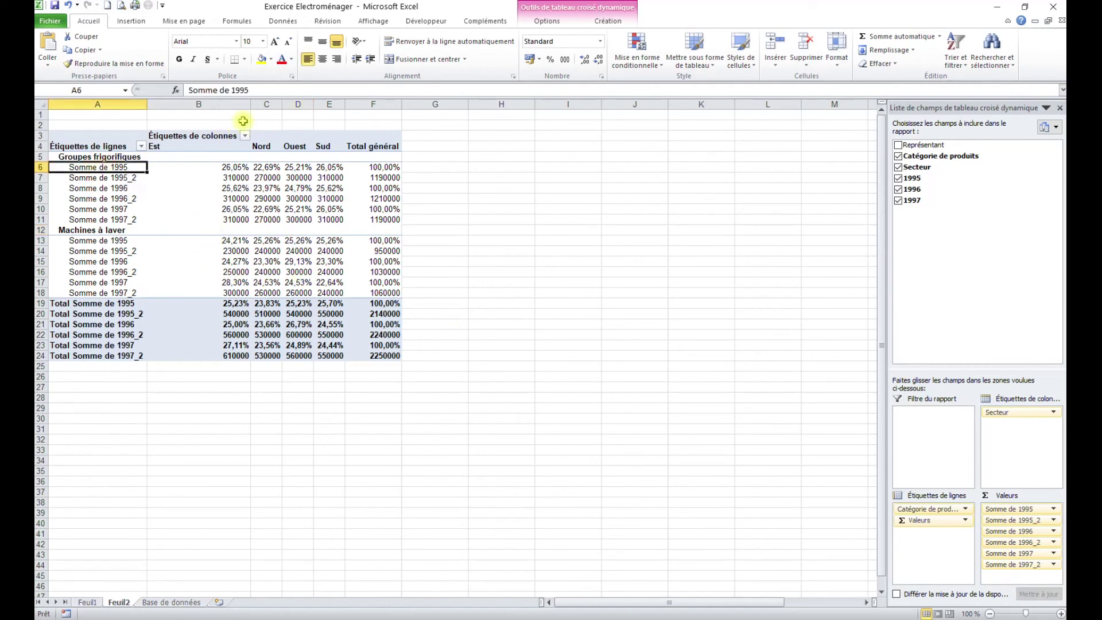
left_click_drag(252, 90, 183, 90)
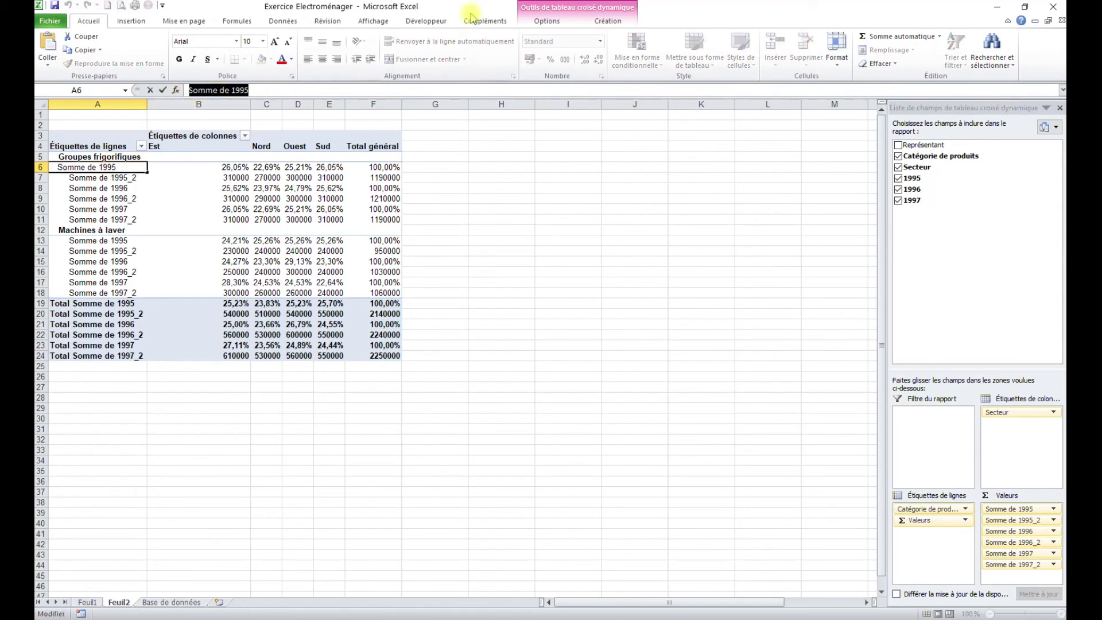
type("Pourcentage ")
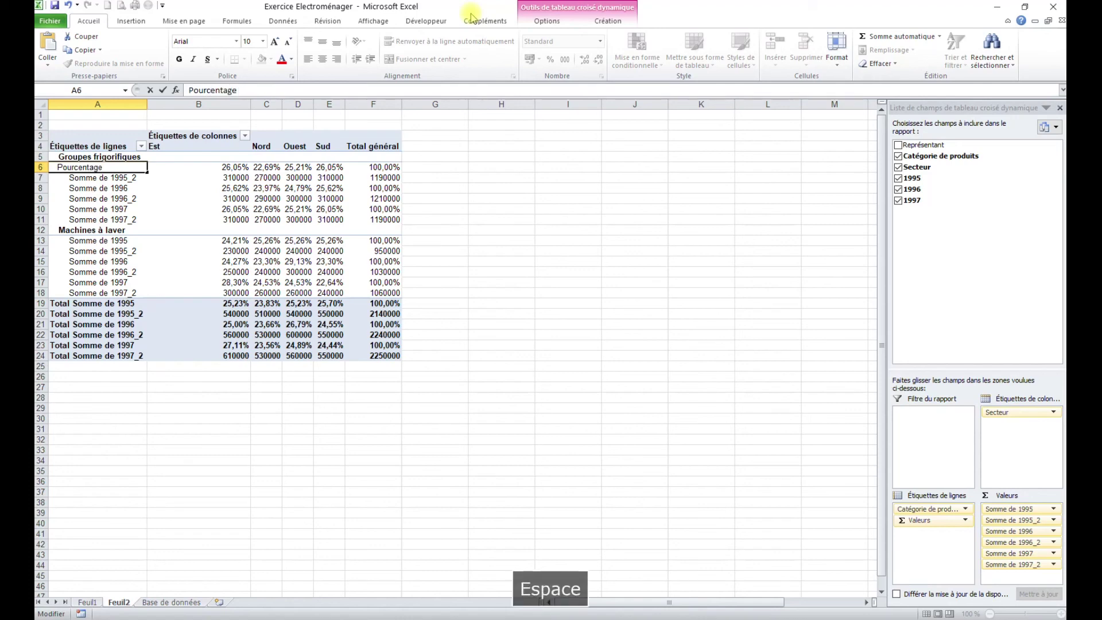
type("1995")
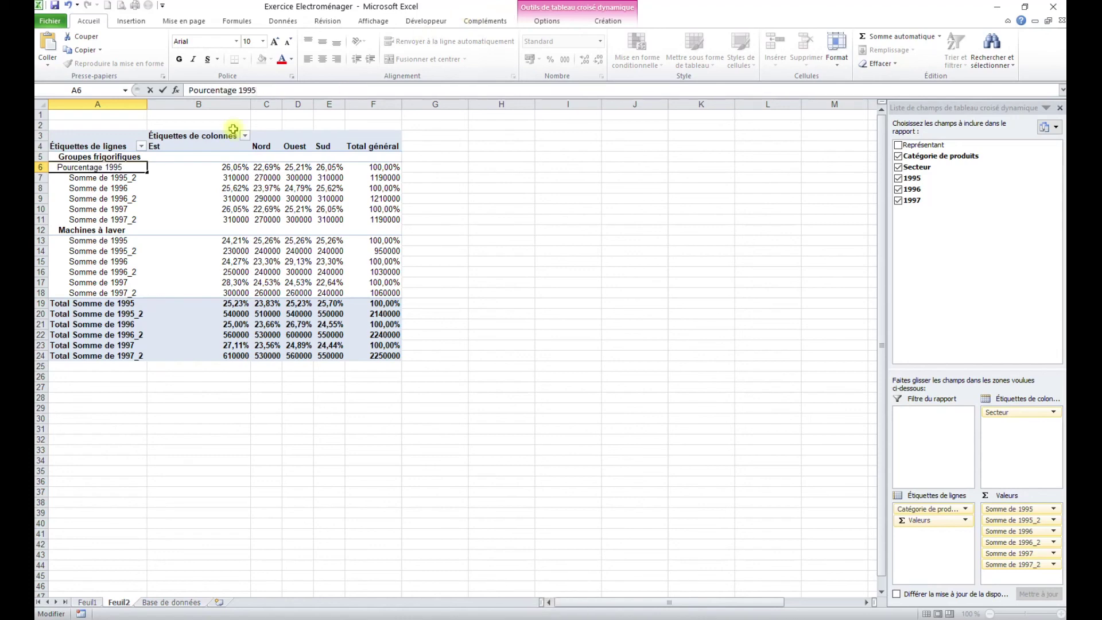
- Rename the row label of the second 1995 sum, Somme de 1995_2, as CA 1995
left_click(99, 179)
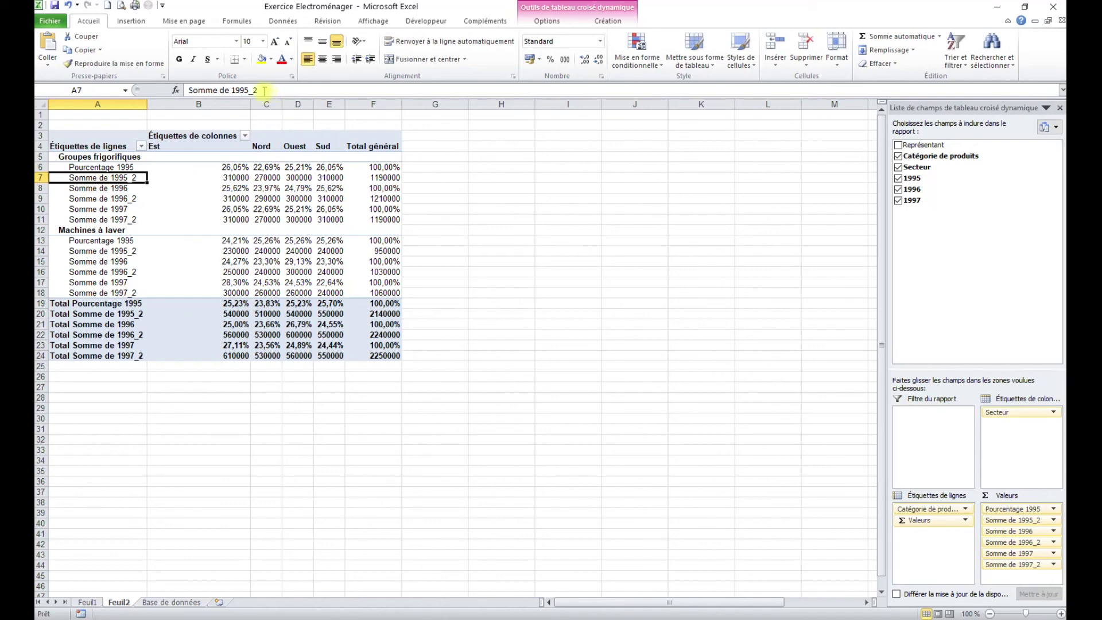
left_click_drag(259, 90, 133, 91)
type("CA 1995")
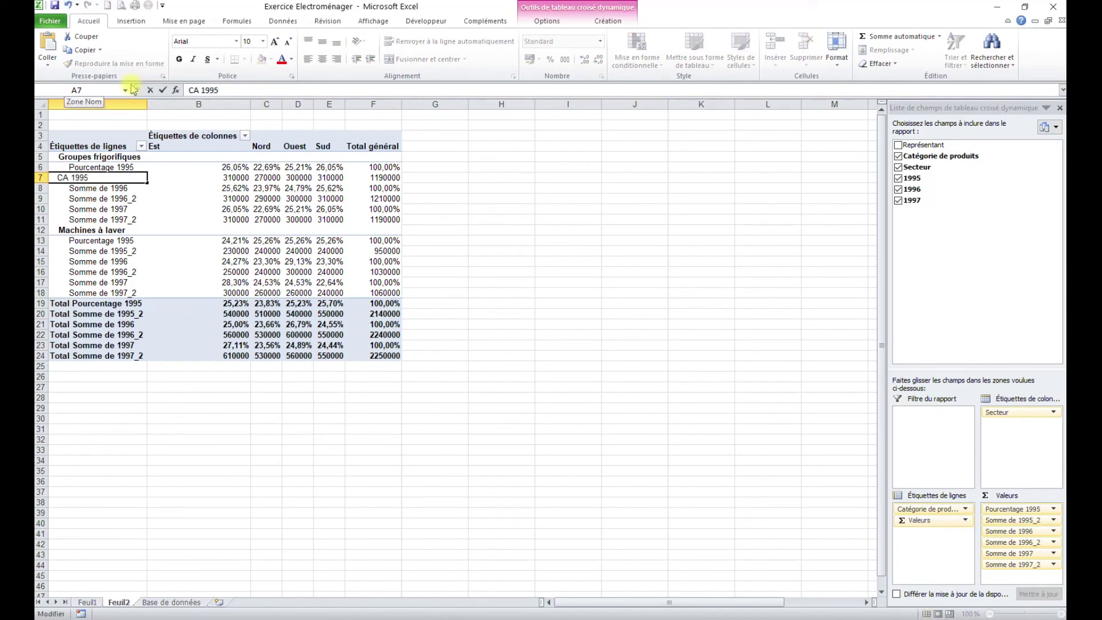
key("Return")
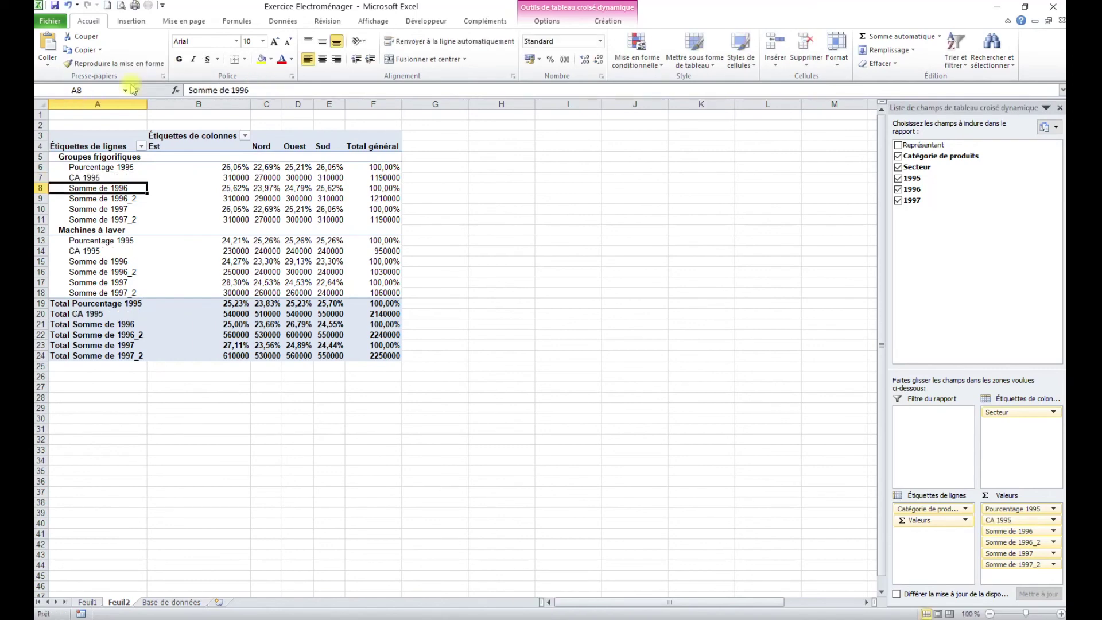
left_click(96, 157)
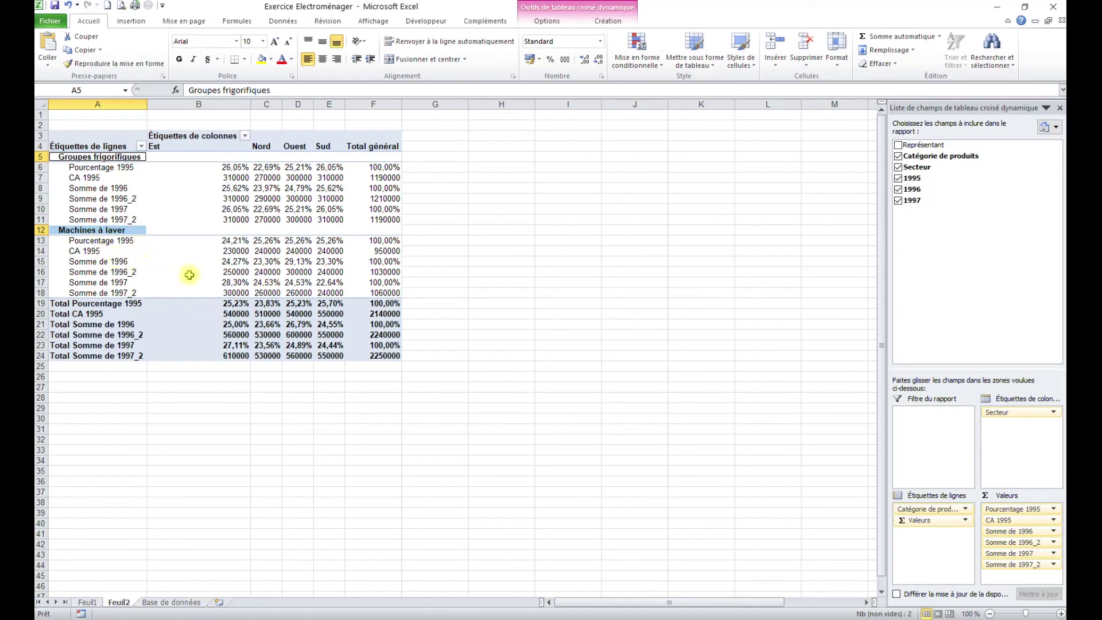
left_click(373, 272)
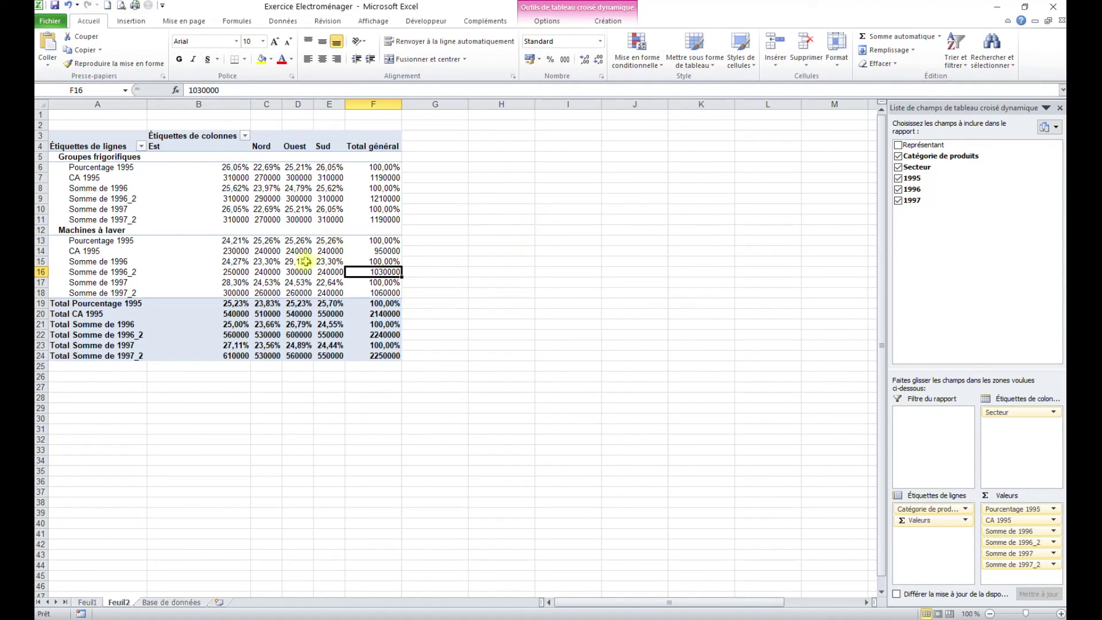
left_click(265, 282)
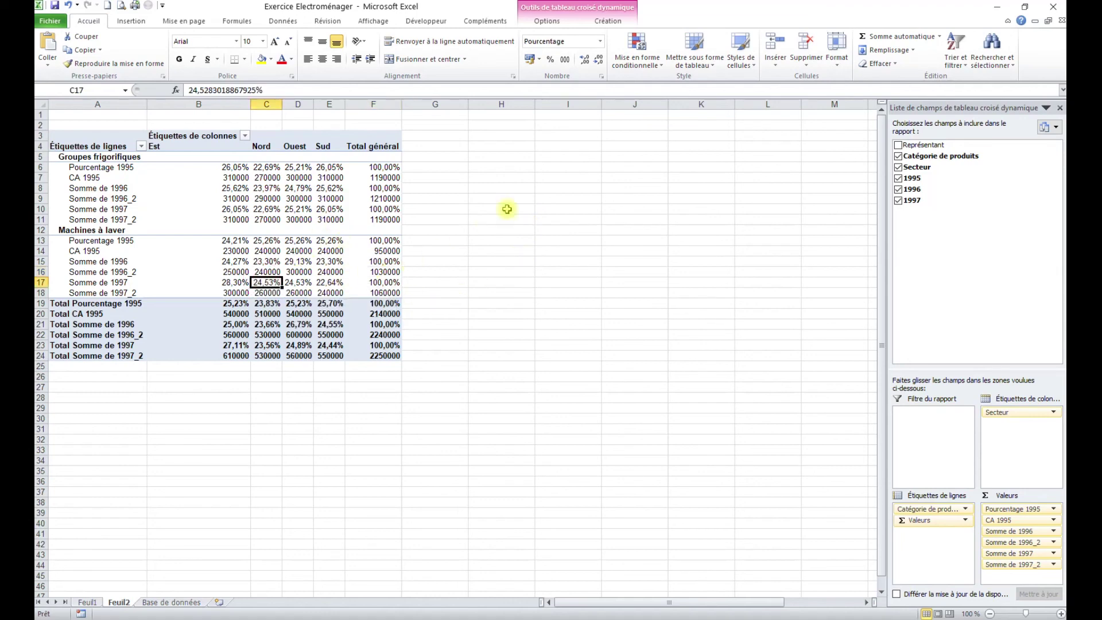